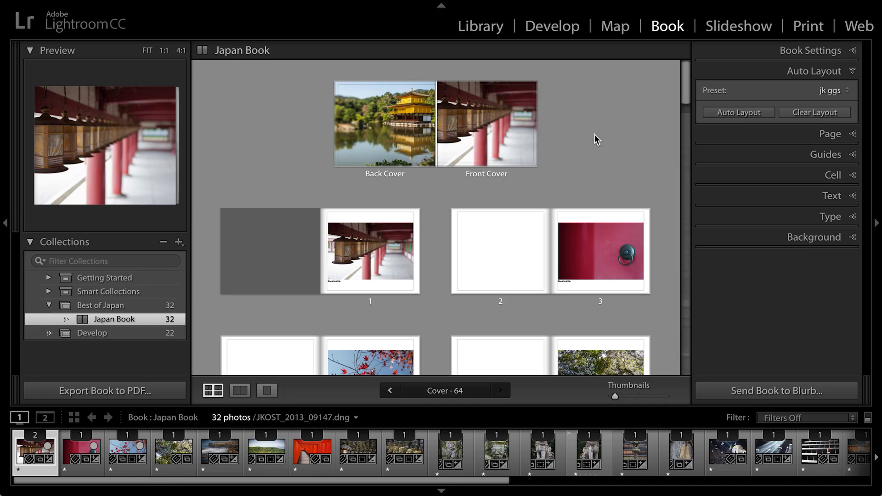
# Show the cover spread alone in single-page view, enlarged, with the left panel hidden
pyautogui.click(513, 176)
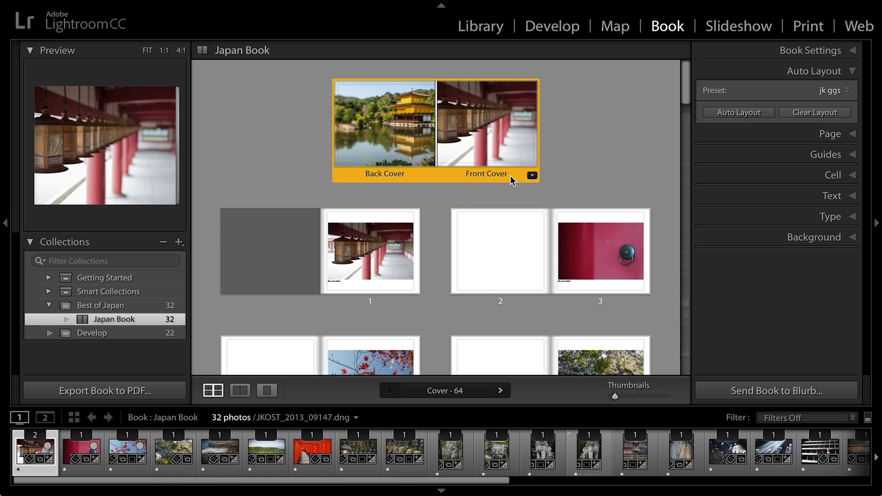
pyautogui.doubleClick(513, 180)
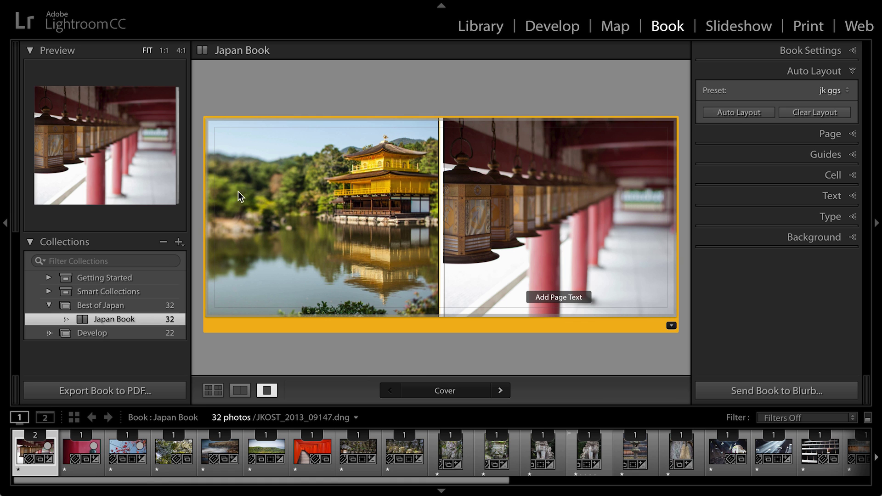
pyautogui.click(6, 225)
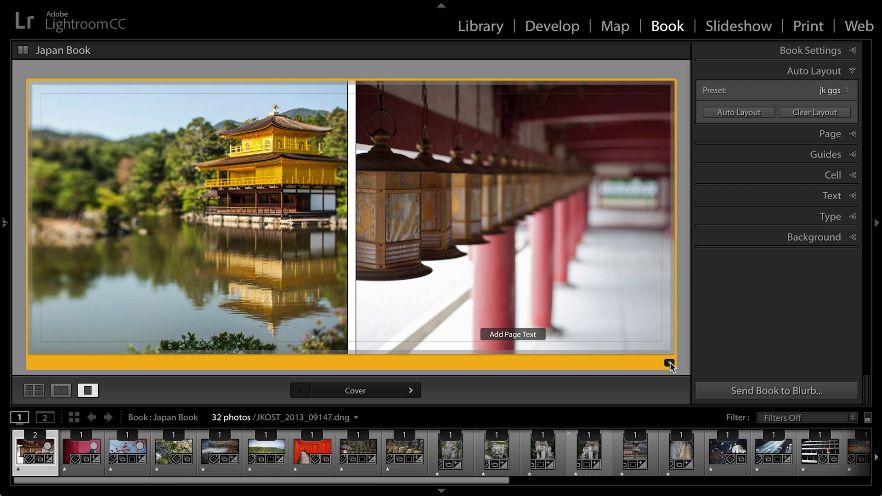
# Apply the cover layout with a small square photo above a text box on the back cover
pyautogui.click(669, 363)
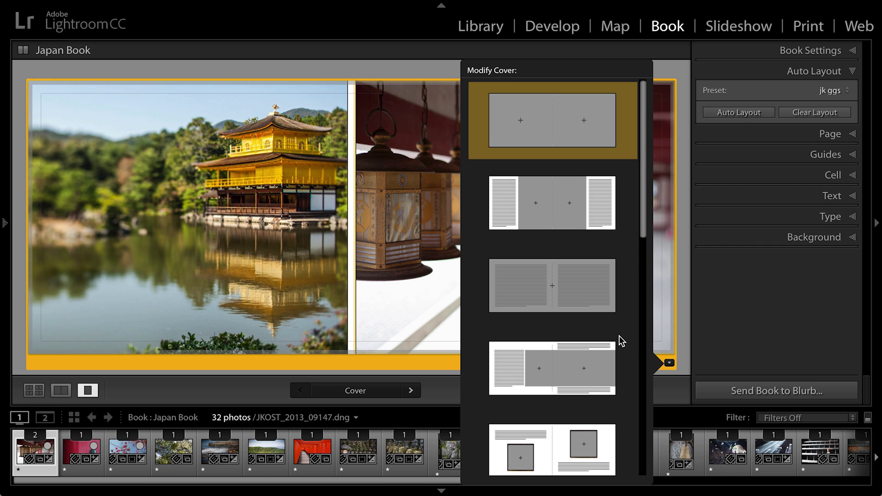
pyautogui.scroll(-5, 607, 318)
pyautogui.scroll(-10, 607, 316)
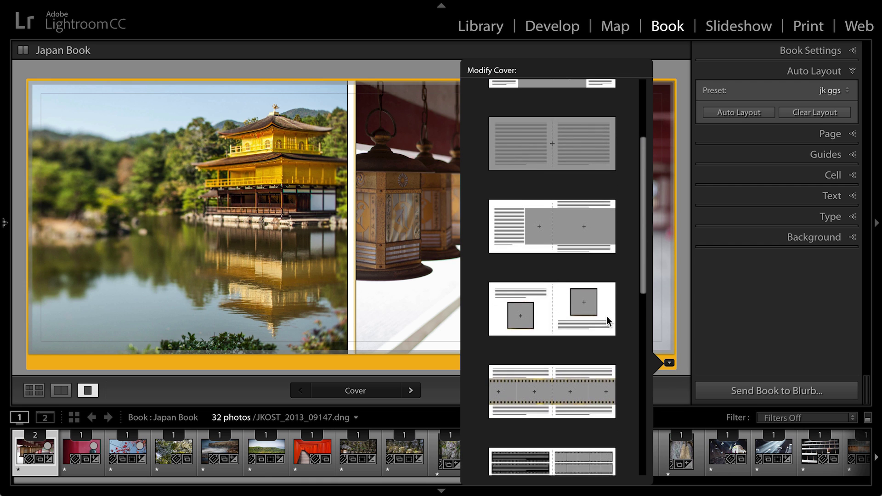
pyautogui.scroll(-8, 607, 316)
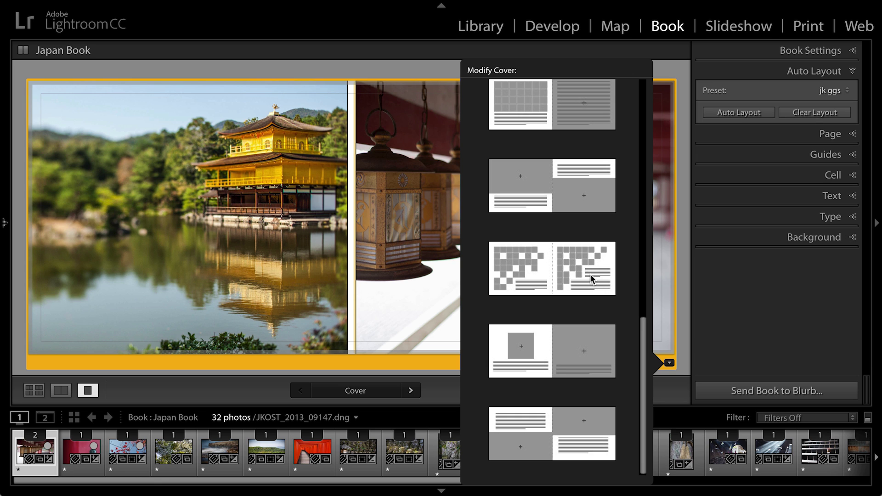
pyautogui.click(591, 340)
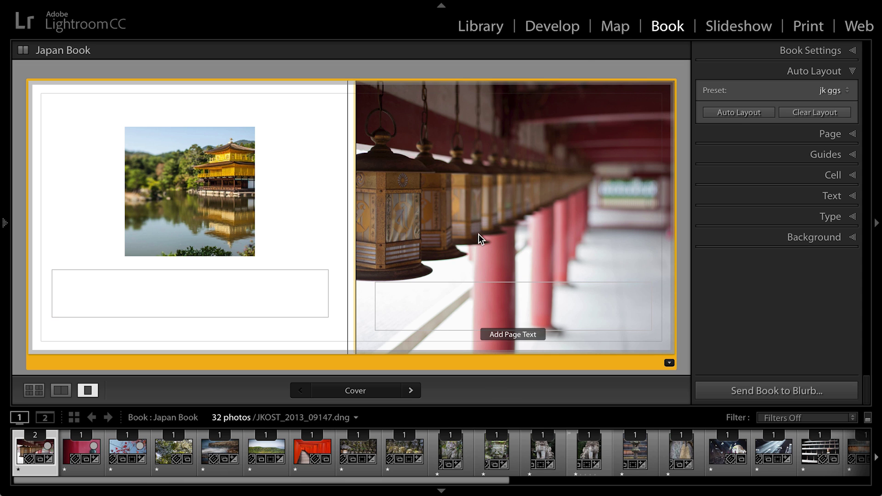
# Zoom the front-cover lantern photo to fill its cell and shift its framing toward the corridor
pyautogui.click(477, 199)
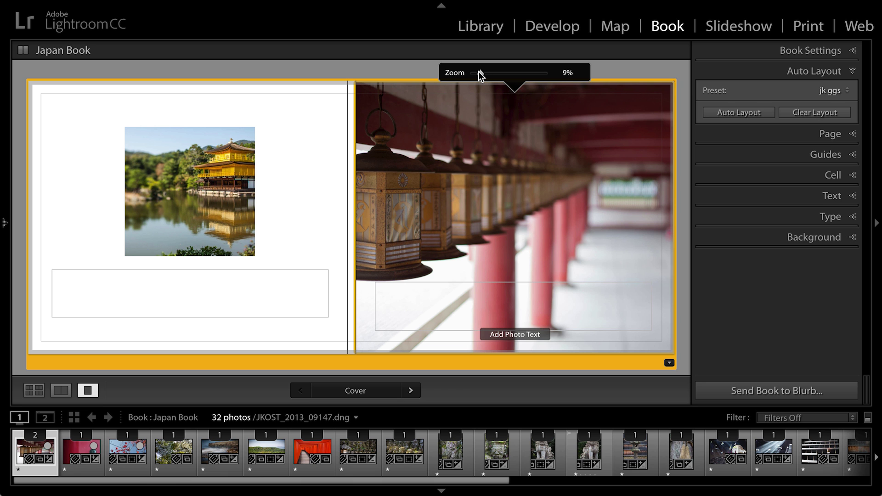
pyautogui.moveTo(481, 75); pyautogui.dragTo(450, 75)
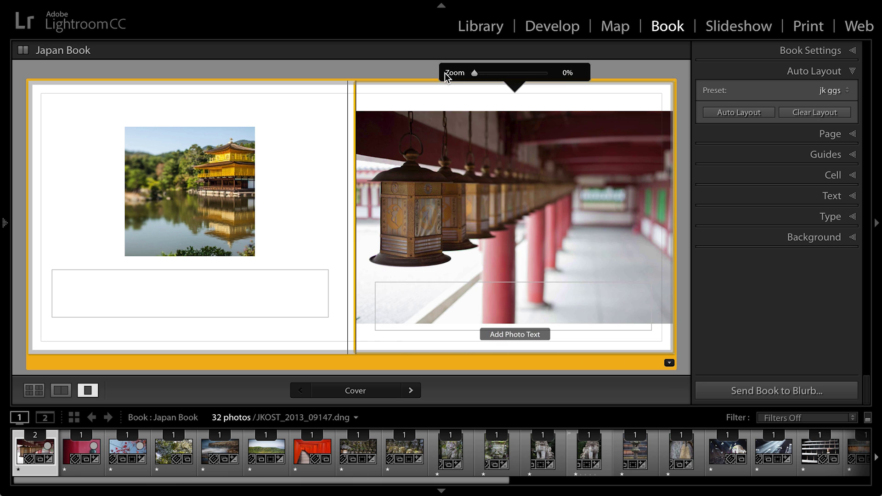
pyautogui.rightClick(444, 142)
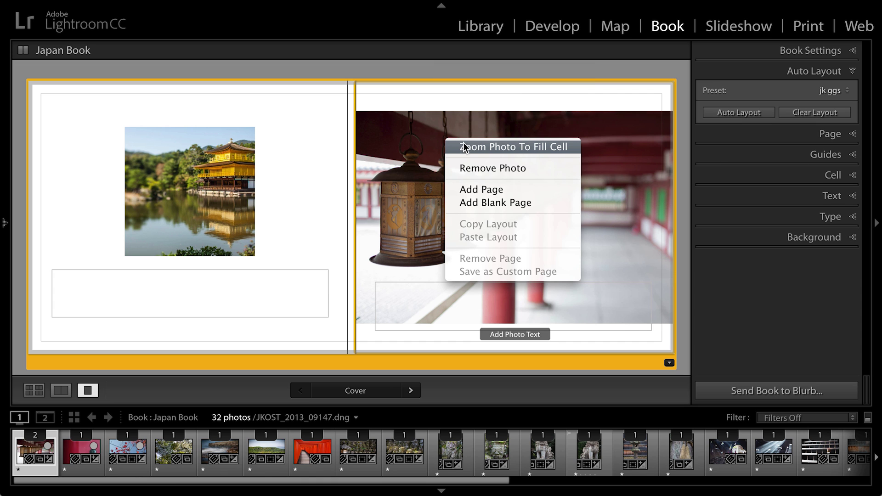
pyautogui.click(564, 147)
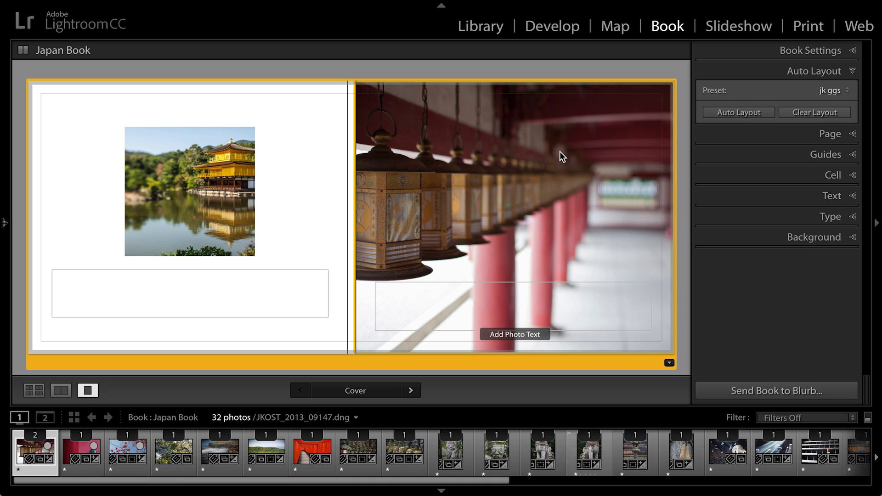
pyautogui.moveTo(515, 166); pyautogui.dragTo(494, 169)
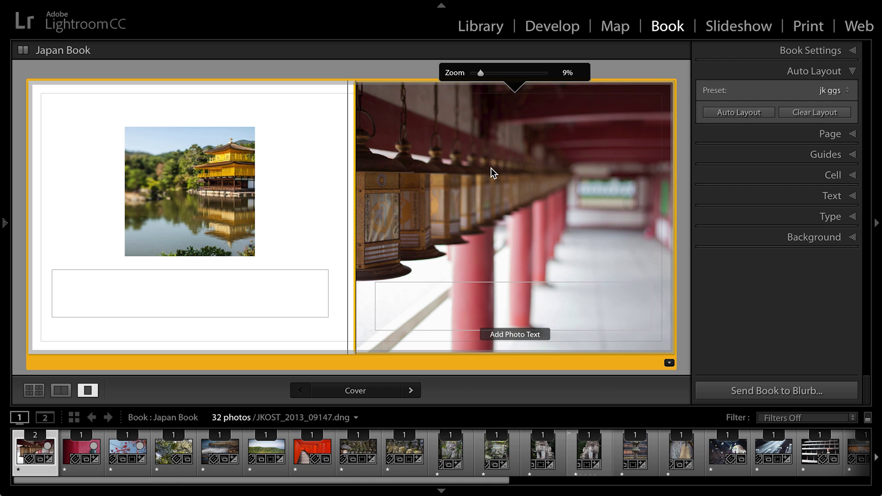
# Drop the red door photo from the Filmstrip onto the front-cover cell, replacing the lantern
pyautogui.click(83, 450)
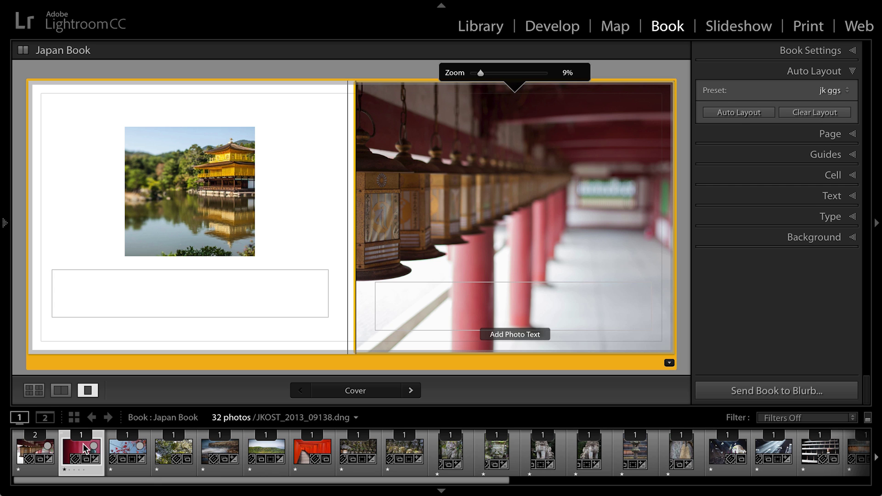
pyautogui.moveTo(89, 444); pyautogui.dragTo(449, 226)
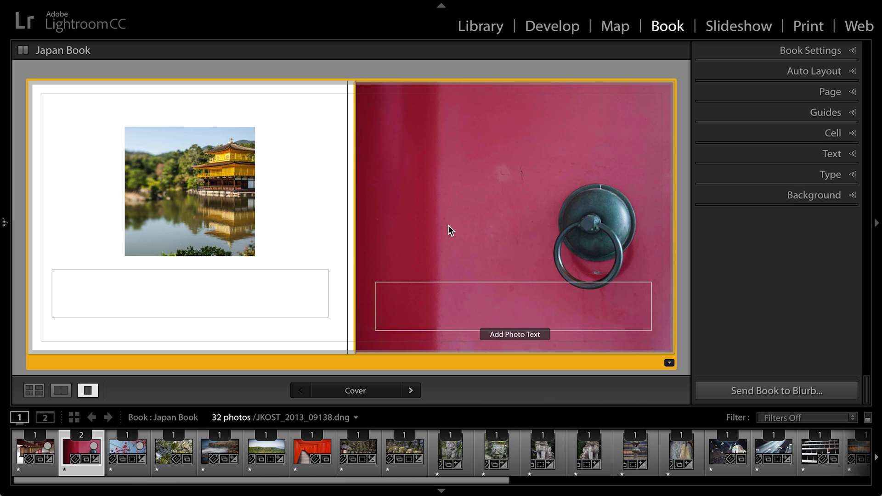
pyautogui.click(446, 225)
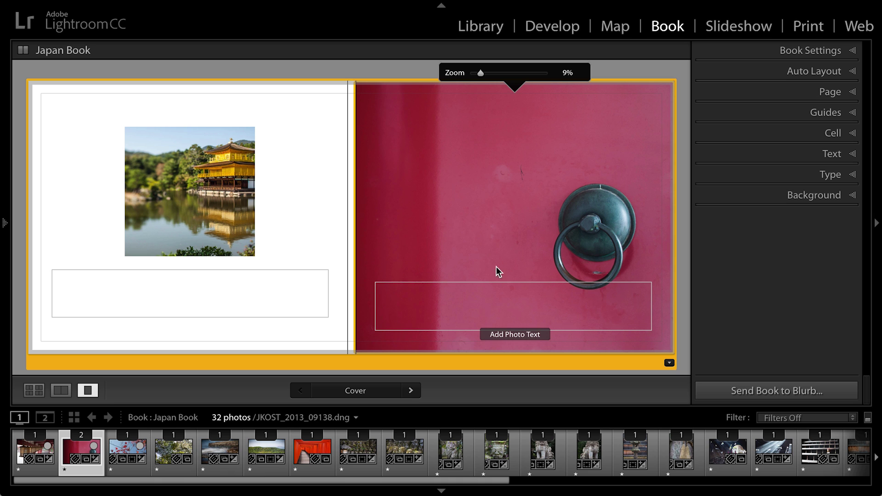
pyautogui.click(484, 303)
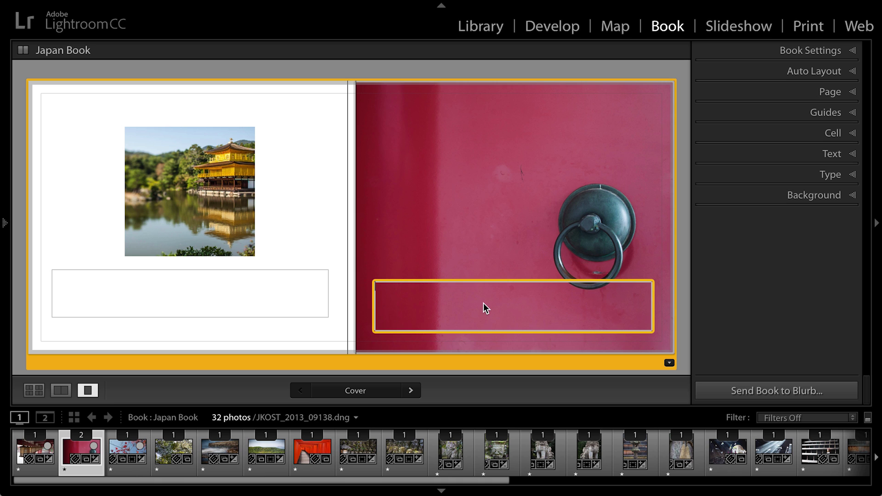
# Type 'JAPAN' in the front-cover text box and enlarge its type size
pyautogui.click(484, 304)
pyautogui.write('JAPAN')
pyautogui.moveTo(405, 286); pyautogui.dragTo(362, 285)
pyautogui.click(814, 174)
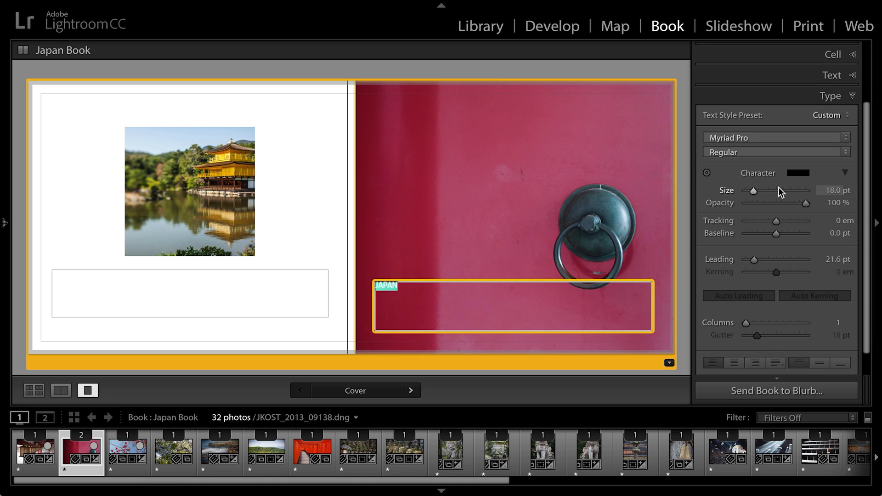
pyautogui.moveTo(751, 191); pyautogui.dragTo(792, 191)
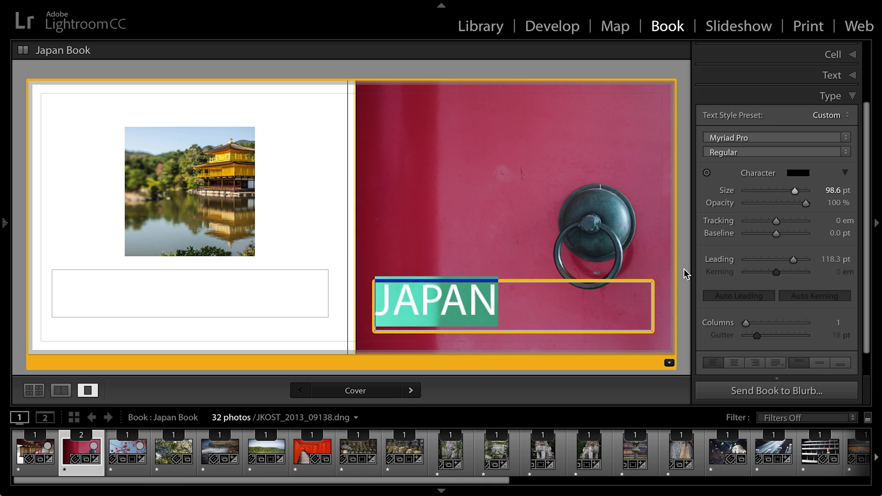
# Add the line 'photography by julieanne kost' below JAPAN at 21.6 pt
pyautogui.click(507, 307)
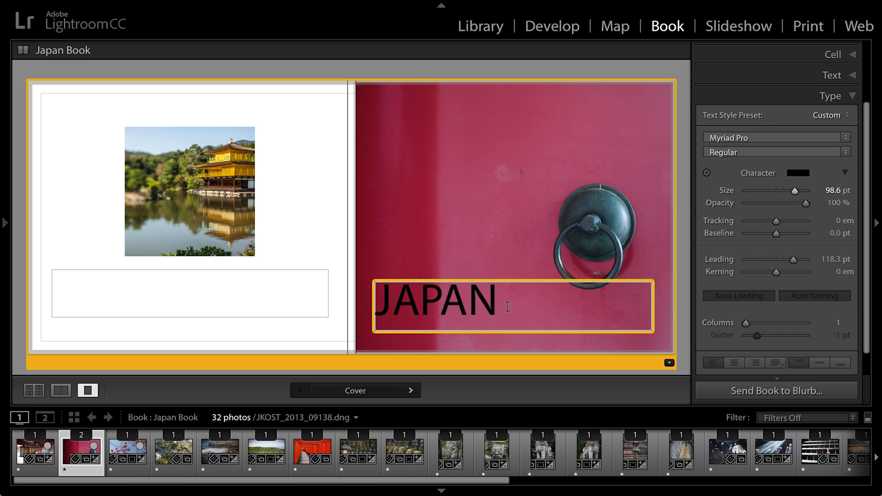
pyautogui.click(757, 190)
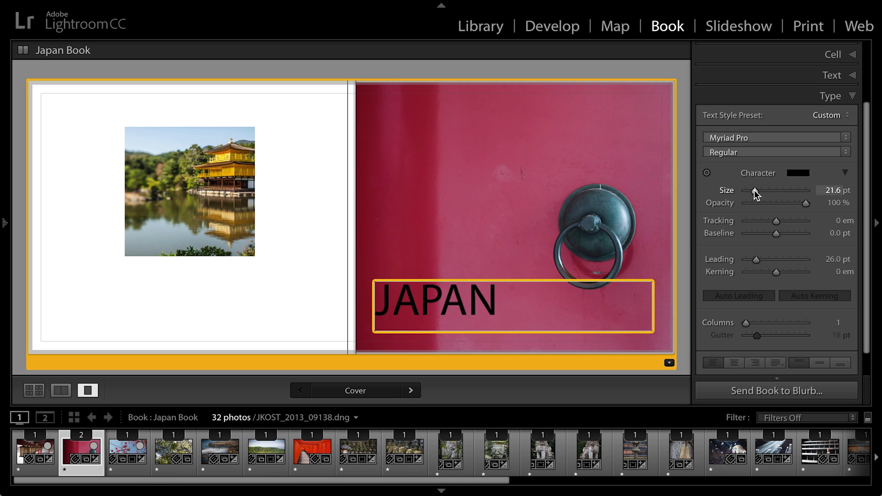
pyautogui.write('photography by julieanne kost')
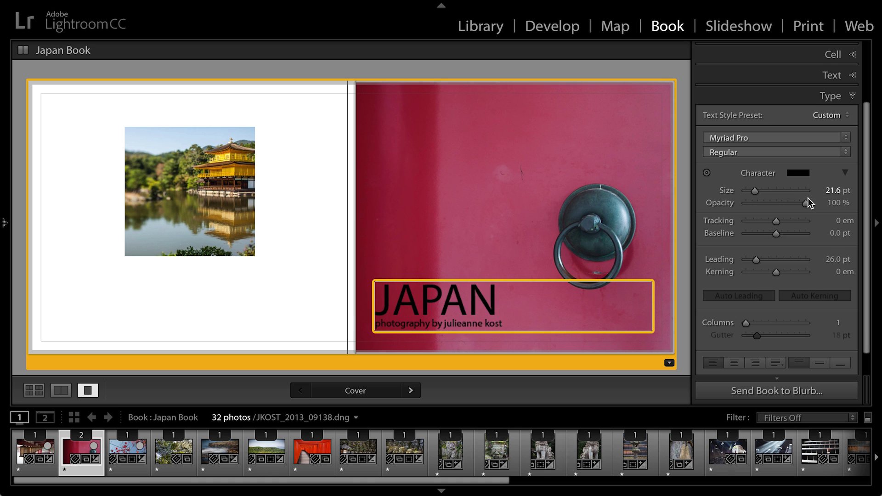
# Set the whole credit line in the Condensed font style
pyautogui.click(847, 175)
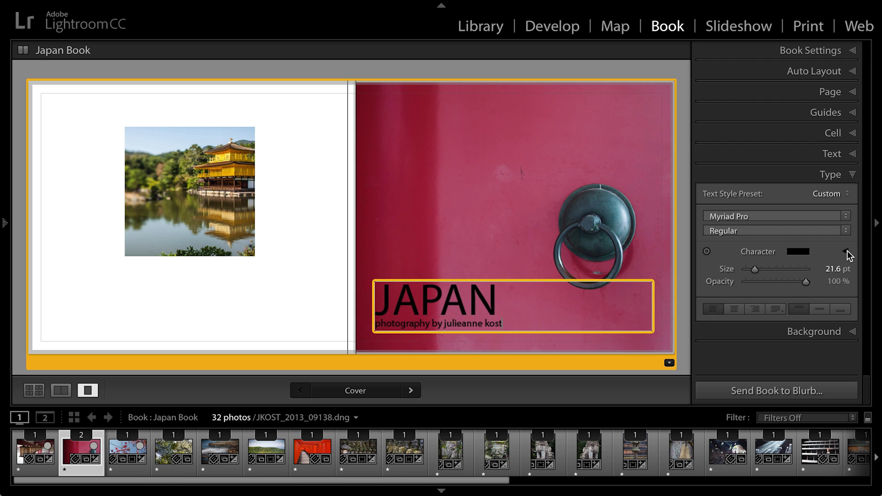
pyautogui.click(846, 251)
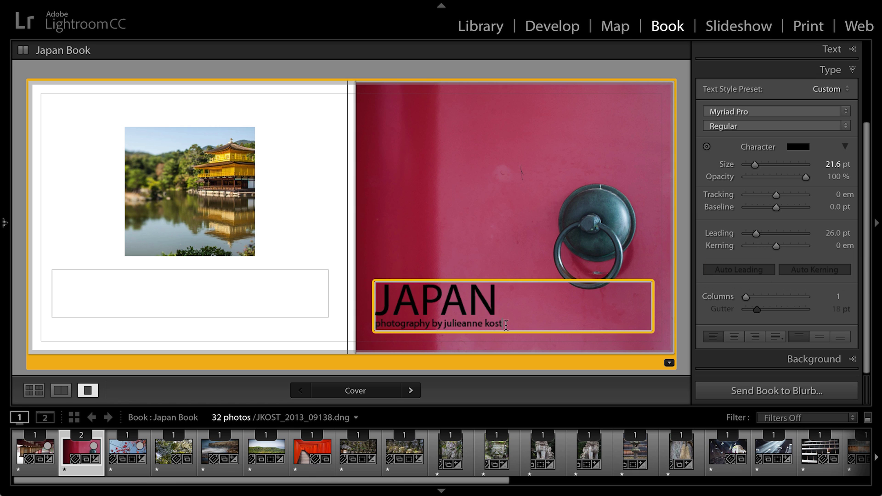
pyautogui.moveTo(505, 325); pyautogui.dragTo(369, 332)
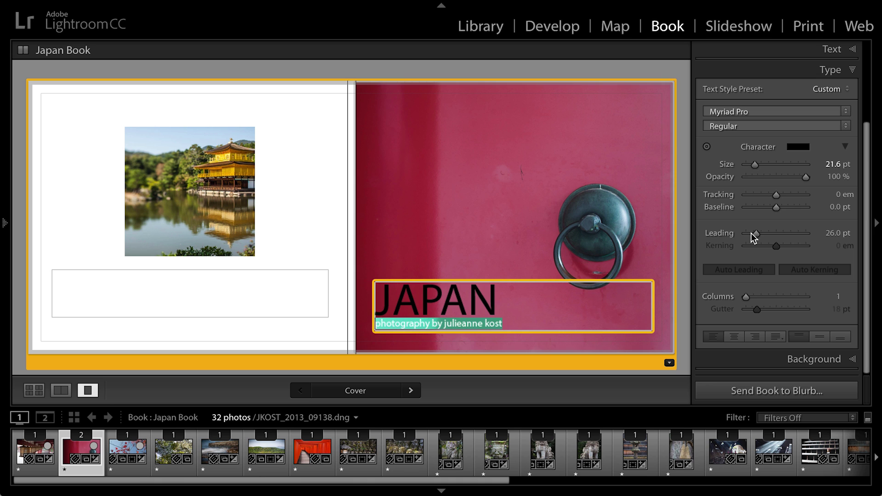
pyautogui.click(758, 125)
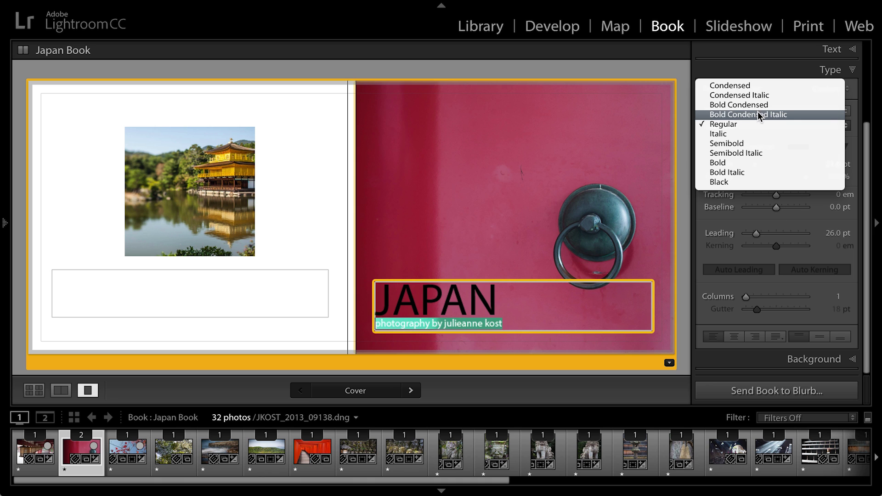
pyautogui.click(749, 87)
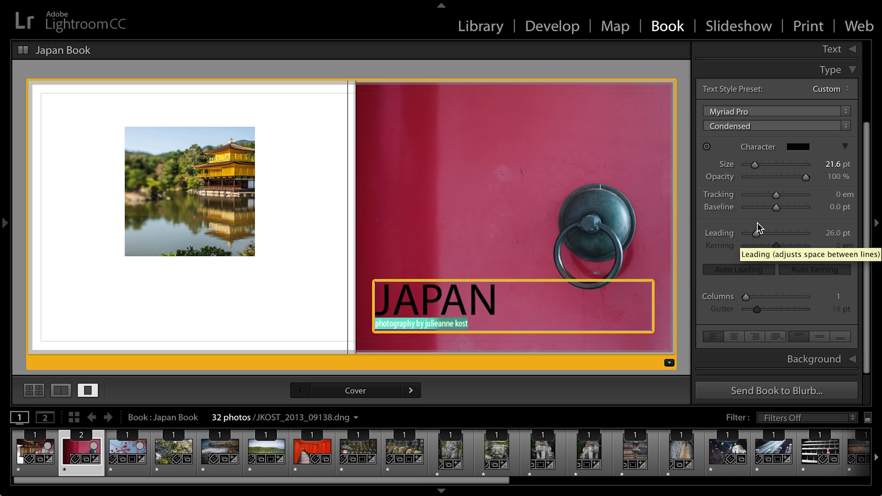
# Widen the credit line's tracking to 93 em, then place the temple corridor photo on the back cover
pyautogui.moveTo(776, 197); pyautogui.dragTo(781, 199)
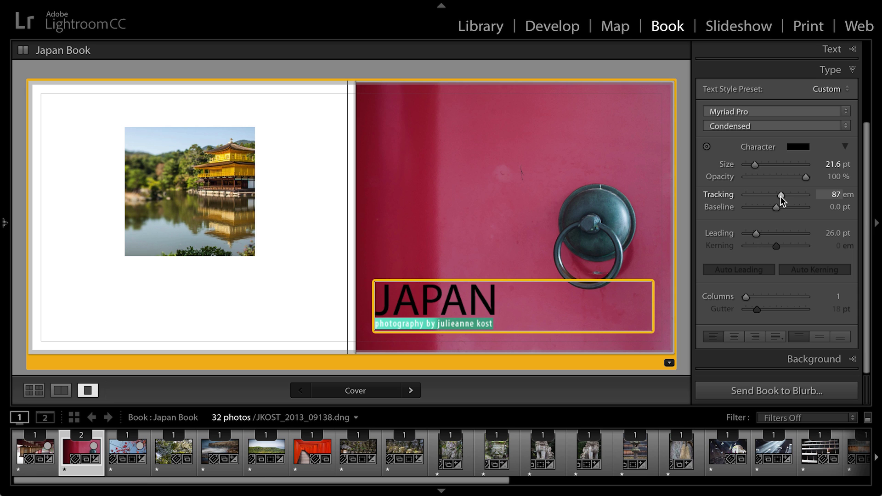
pyautogui.click(825, 196)
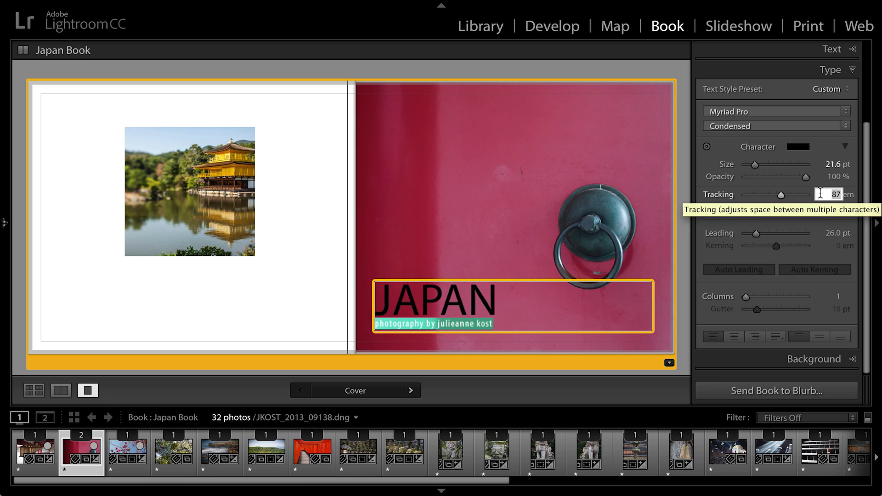
pyautogui.press('Up')
pyautogui.press('Up')
pyautogui.press('Up')
pyautogui.press('Up')
pyautogui.press('Up')
pyautogui.press('Up')
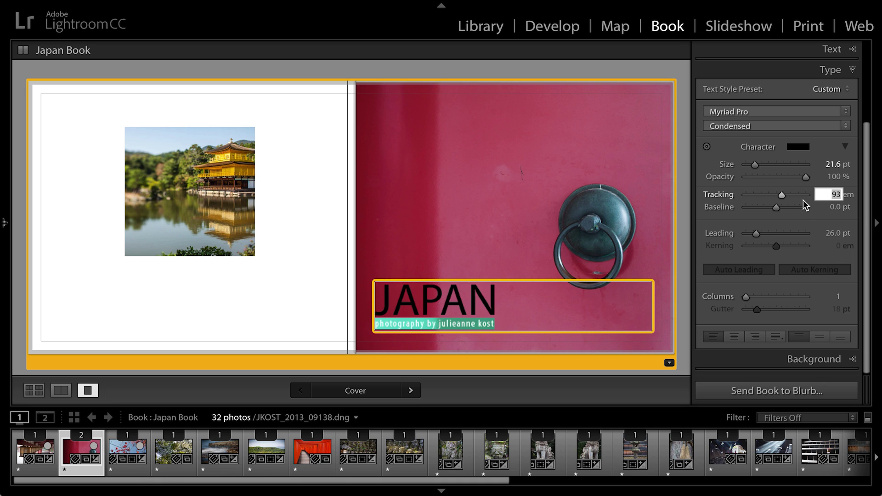
pyautogui.click(725, 150)
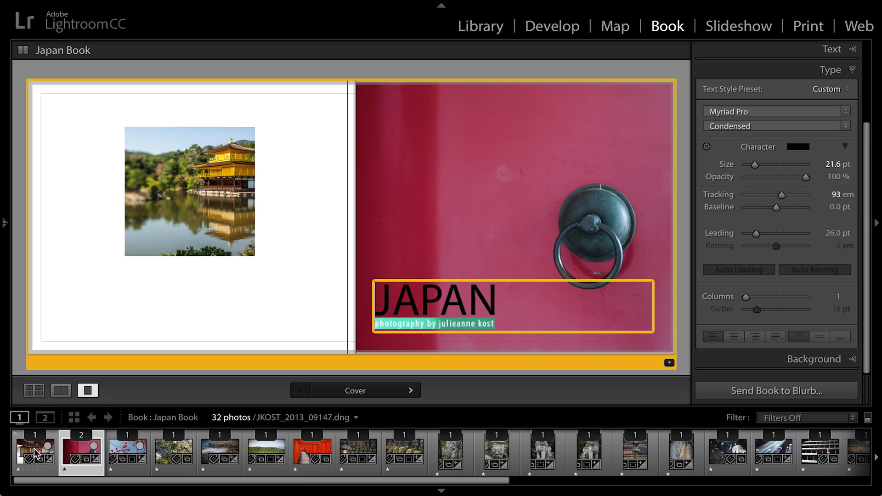
pyautogui.moveTo(37, 454); pyautogui.dragTo(172, 211)
# Delete the 'Shitennoji Temple, Osaka' back-cover caption, then switch to the multi-page view
pyautogui.click(181, 204)
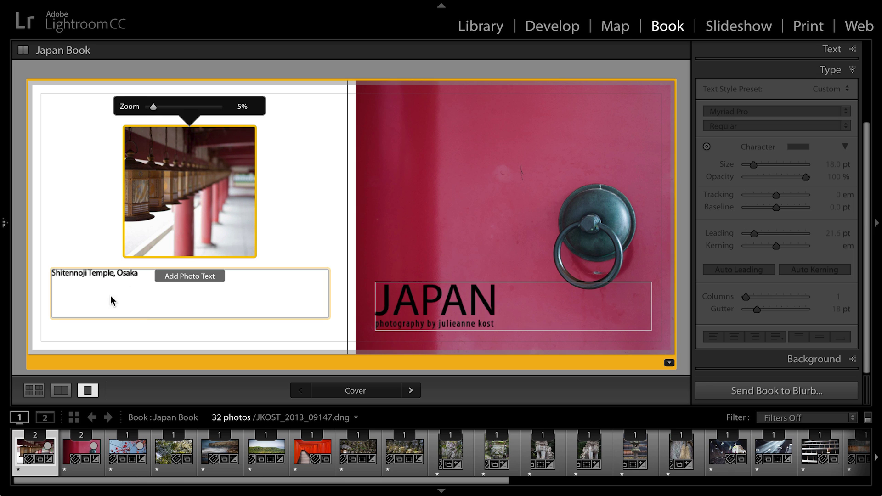
pyautogui.click(152, 298)
pyautogui.moveTo(154, 273); pyautogui.dragTo(50, 266)
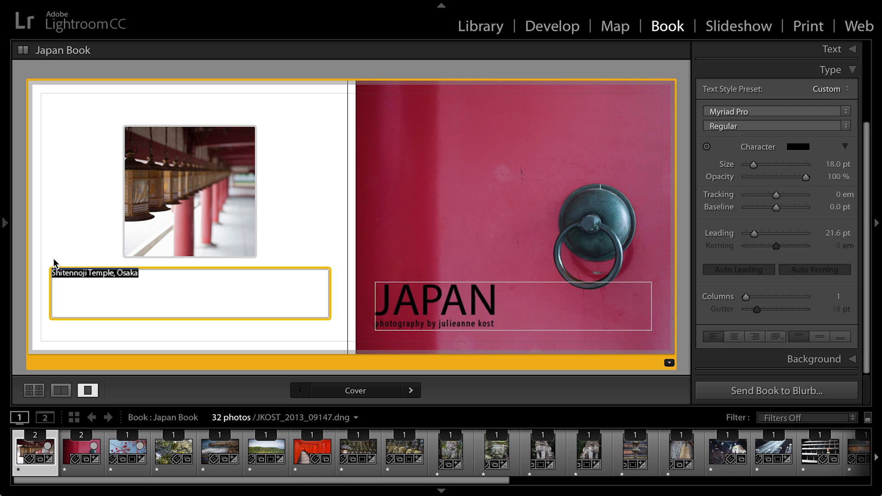
pyautogui.press('BackSpace')
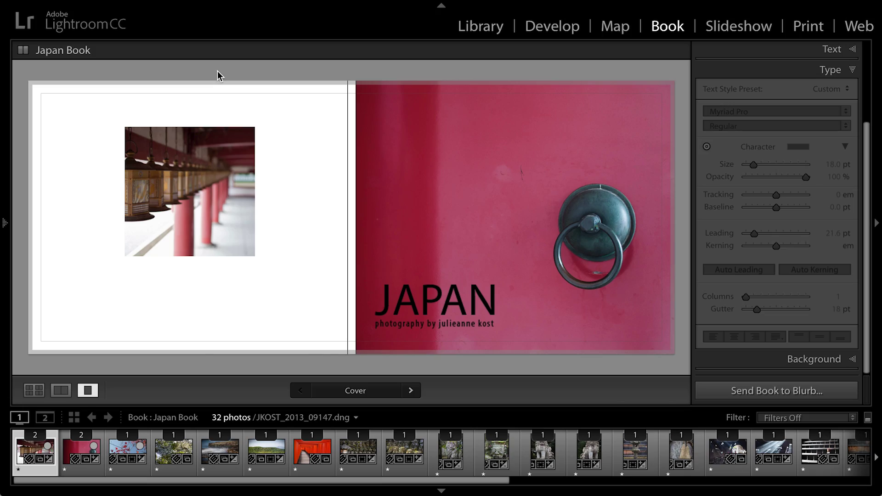
pyautogui.hotkey('ctrl', 'e')
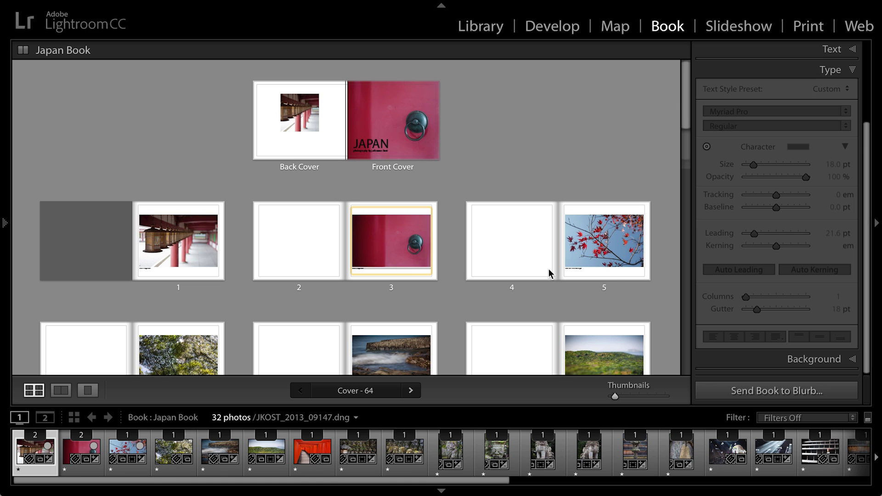
# Move the red maple page before page 4, then drag that spread to follow page 1
pyautogui.click(616, 290)
pyautogui.moveTo(623, 291)
pyautogui.mouseDown()
pyautogui.moveTo(485, 289)
pyautogui.moveTo(456, 258)
pyautogui.mouseUp()
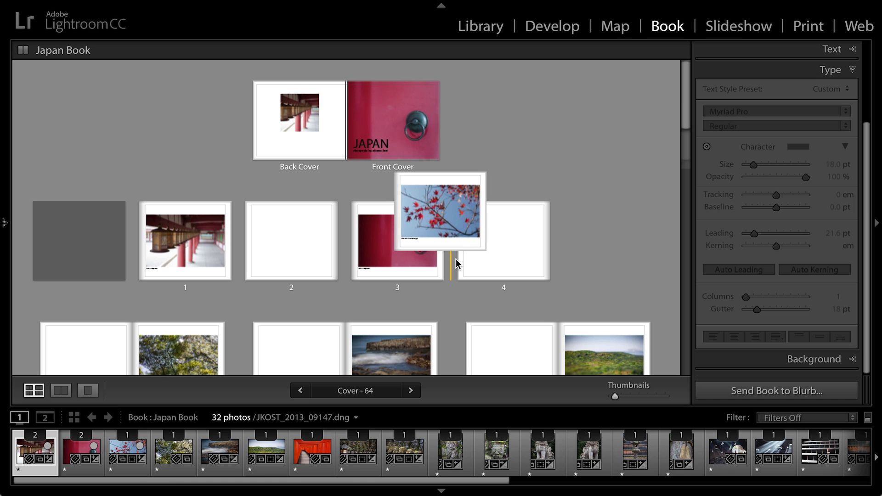
pyautogui.moveTo(456, 260); pyautogui.dragTo(457, 262)
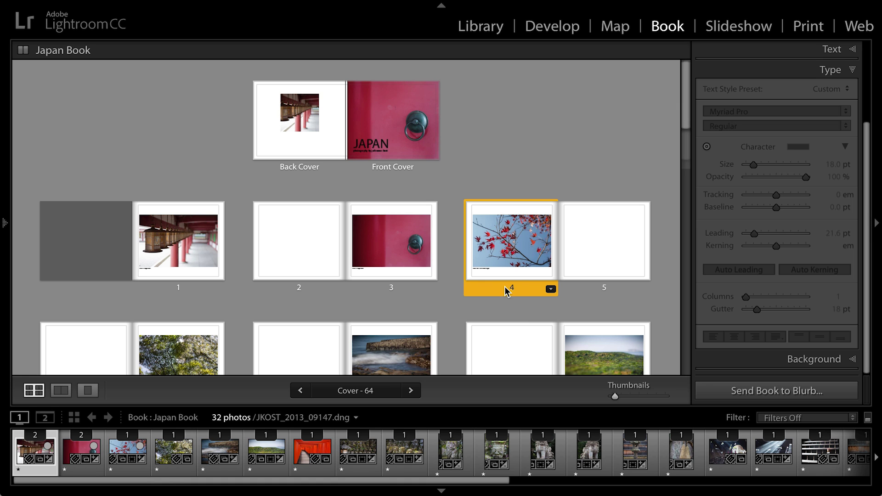
pyautogui.moveTo(509, 291); pyautogui.dragTo(642, 285)
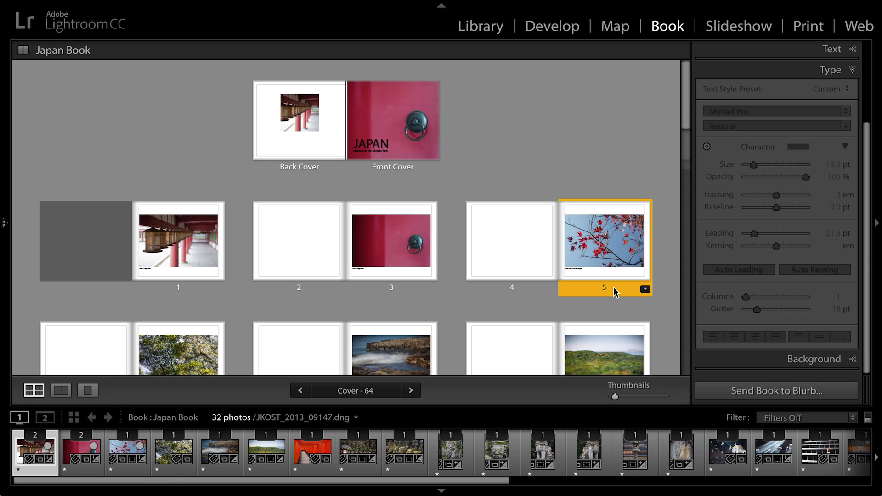
pyautogui.keyDown('shift'); pyautogui.click(531, 292); pyautogui.keyUp('shift')
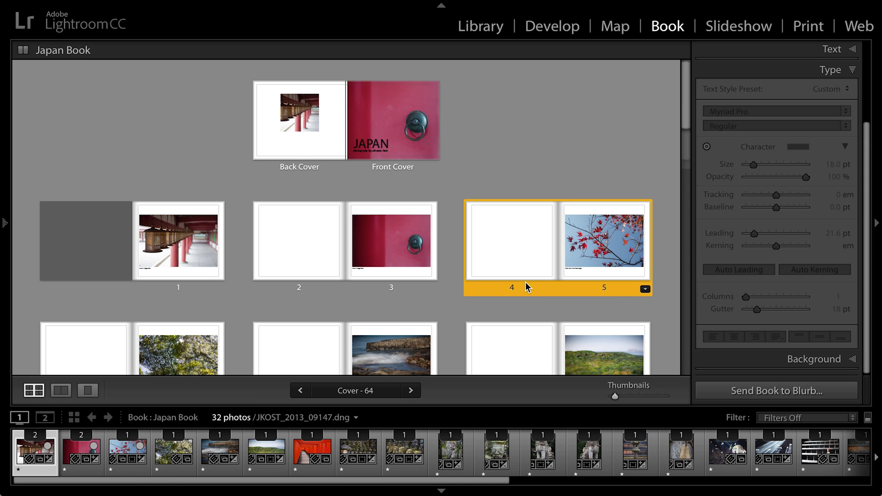
pyautogui.moveTo(533, 287)
pyautogui.mouseDown()
pyautogui.moveTo(244, 276)
pyautogui.moveTo(238, 247)
pyautogui.mouseUp()
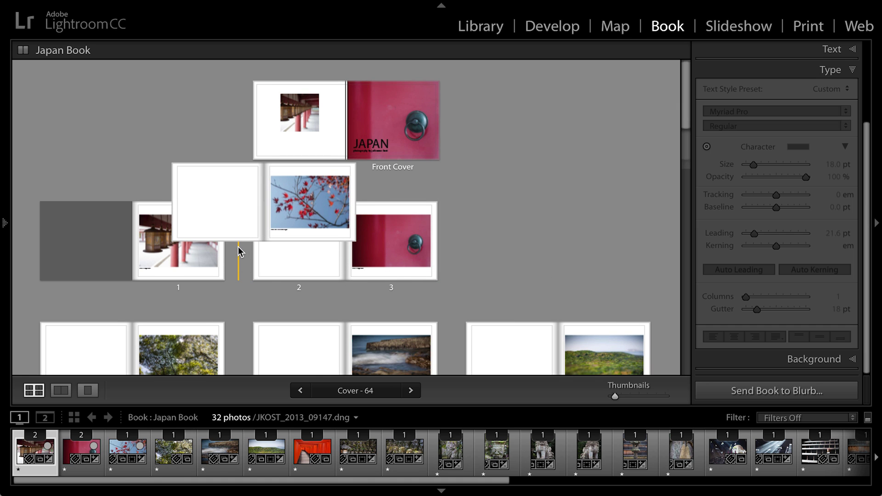
pyautogui.moveTo(239, 251); pyautogui.dragTo(239, 252)
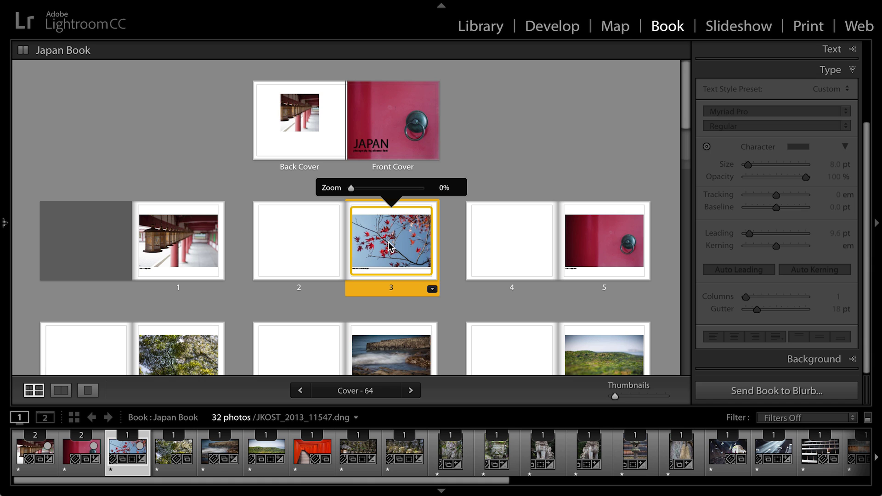
# Drag the red maple photo onto page 5, swapping it with the red door on page 3
pyautogui.moveTo(393, 247); pyautogui.dragTo(596, 241)
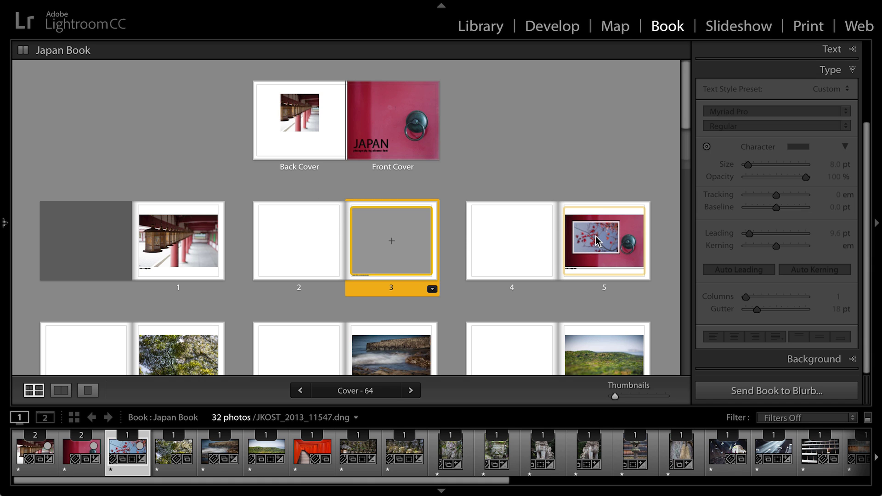
pyautogui.moveTo(596, 241); pyautogui.dragTo(597, 240)
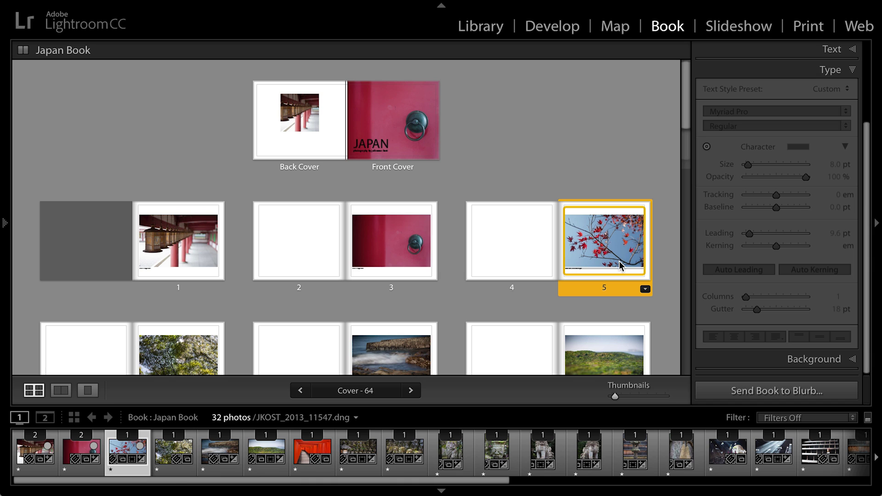
# Apply the plain four-cell 4 Photos grid layout to page 5
pyautogui.click(645, 289)
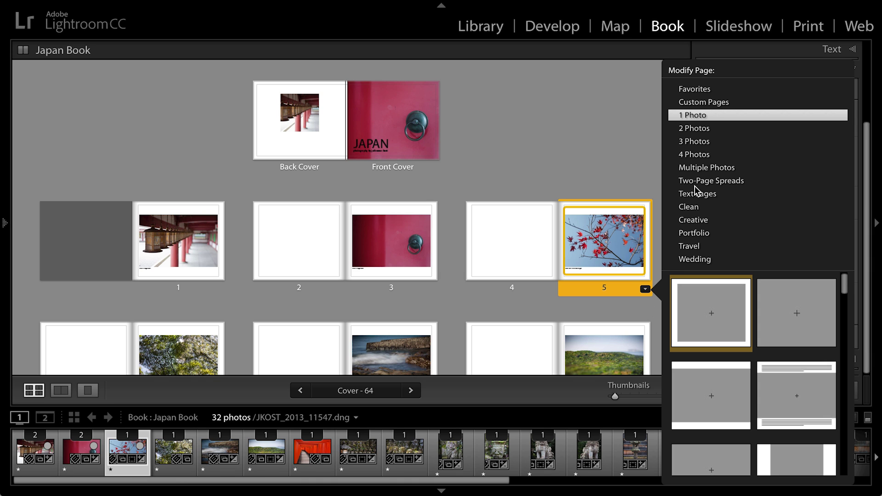
pyautogui.click(696, 154)
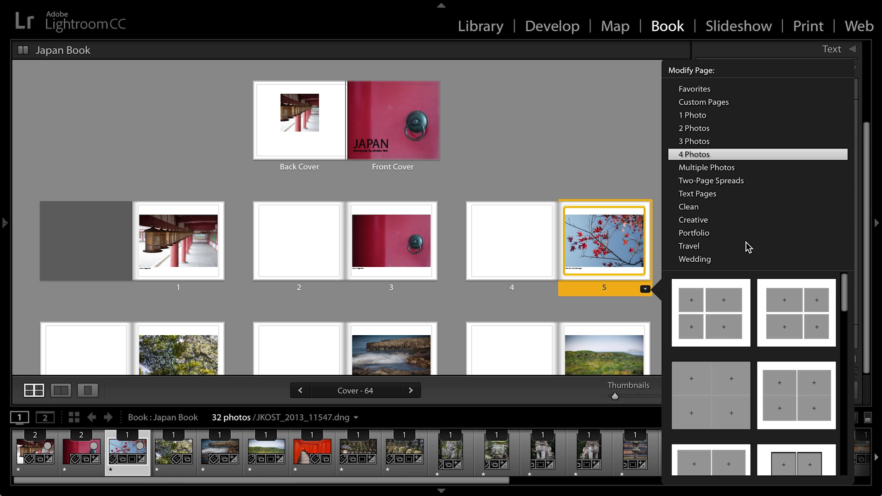
pyautogui.scroll(-3, 741, 349)
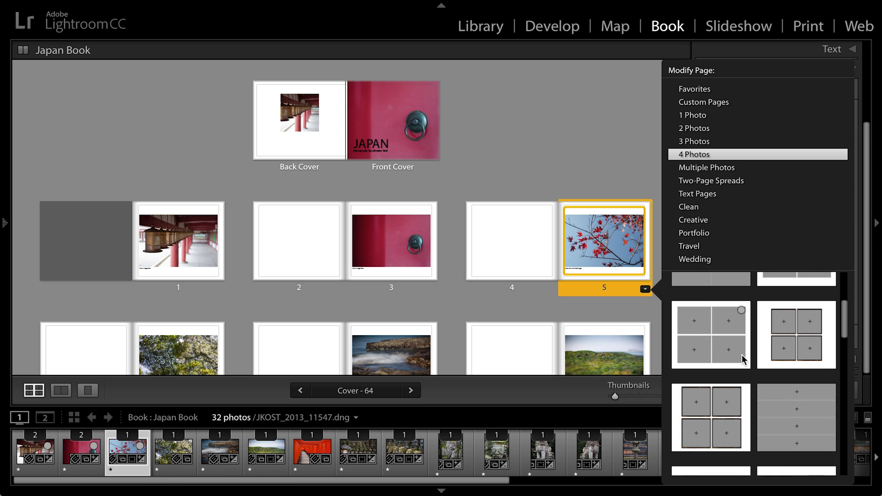
pyautogui.scroll(1, 742, 355)
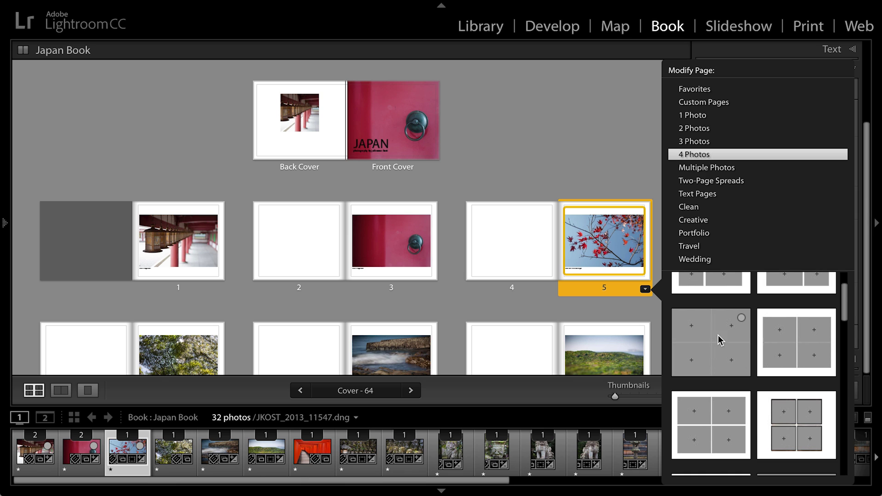
pyautogui.click(727, 336)
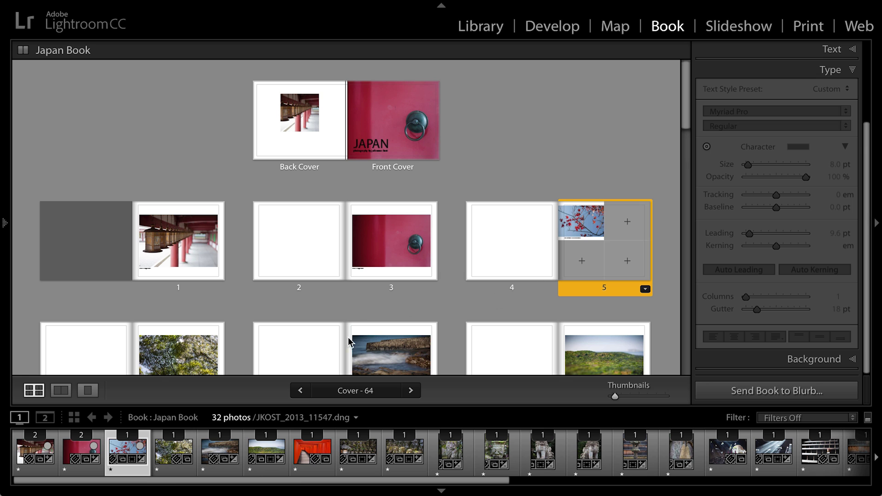
# Move the forest, rocky coast and green hills photos from pages 7, 9 and 11 into page 5's empty cells
pyautogui.click(196, 363)
pyautogui.moveTo(202, 342); pyautogui.dragTo(582, 214)
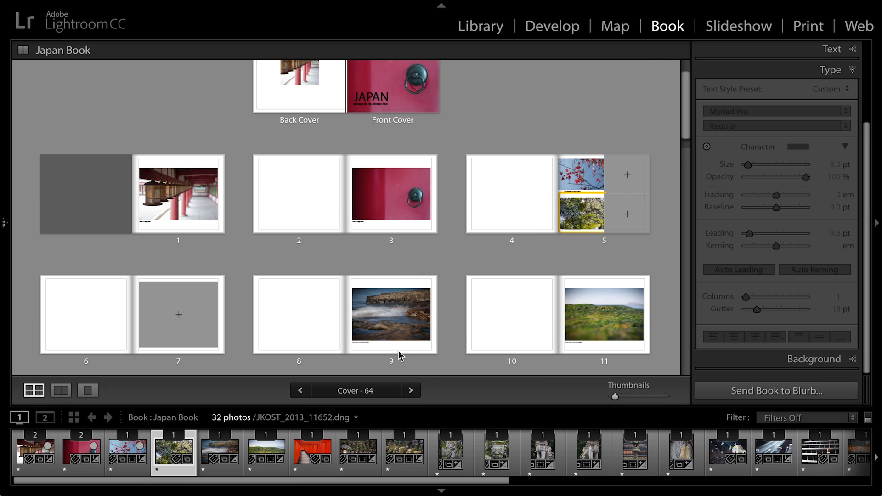
pyautogui.moveTo(390, 335); pyautogui.dragTo(629, 224)
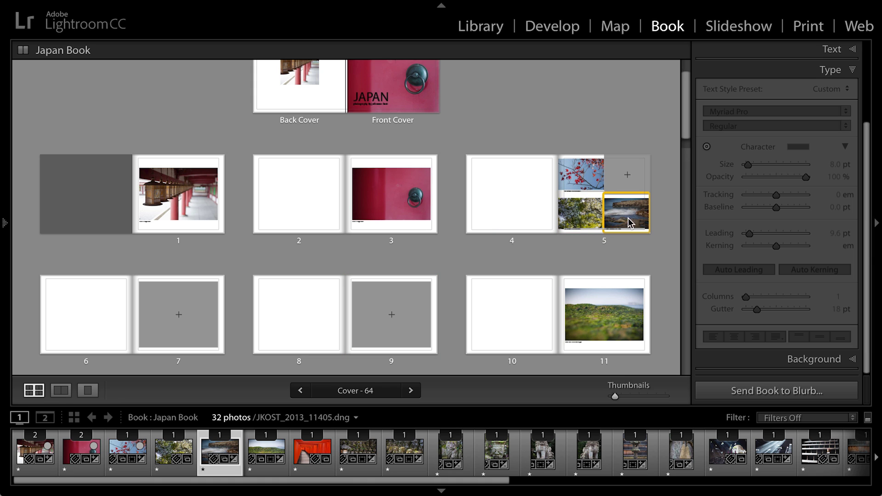
pyautogui.moveTo(622, 324); pyautogui.dragTo(625, 180)
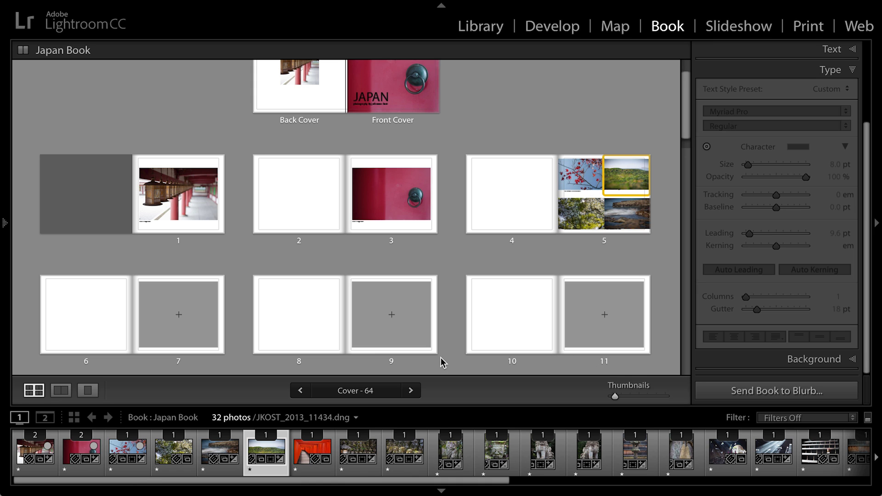
# Select the blank spreads from page 6 to 11 and remove them, shrinking the book to 58 pages
pyautogui.click(97, 363)
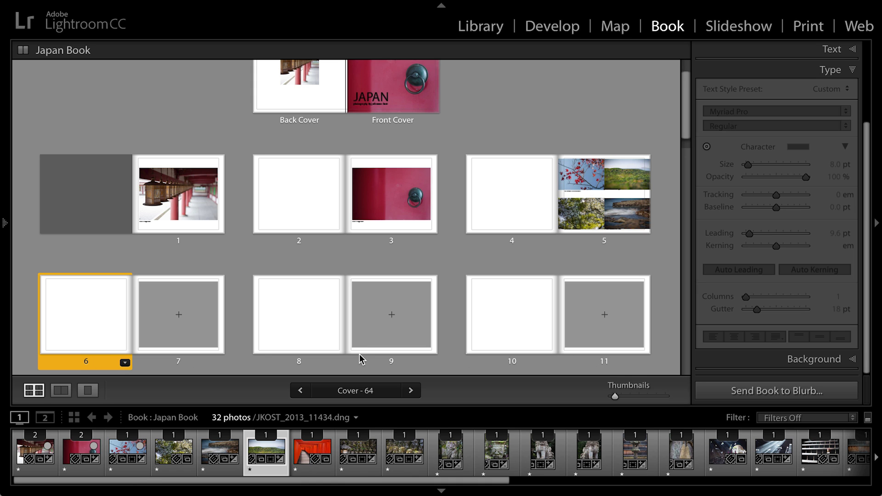
pyautogui.keyDown('shift'); pyautogui.click(618, 364); pyautogui.keyUp('shift')
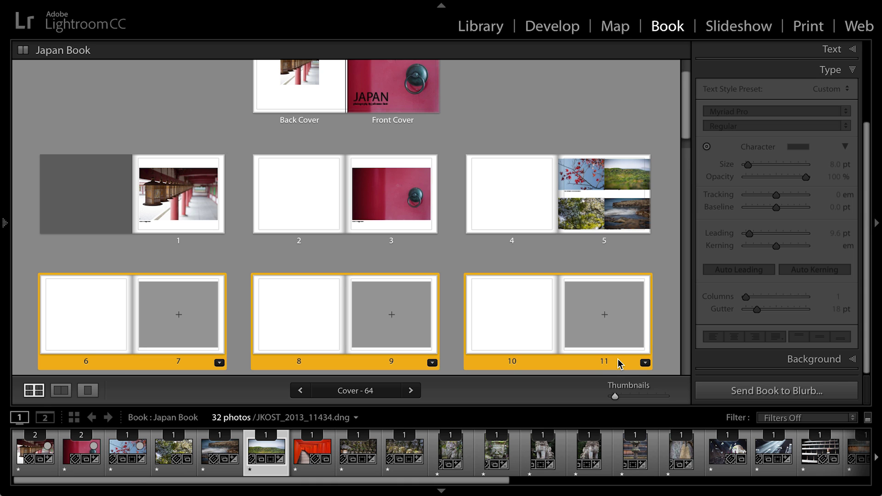
pyautogui.click(590, 312)
pyautogui.rightClick(583, 297)
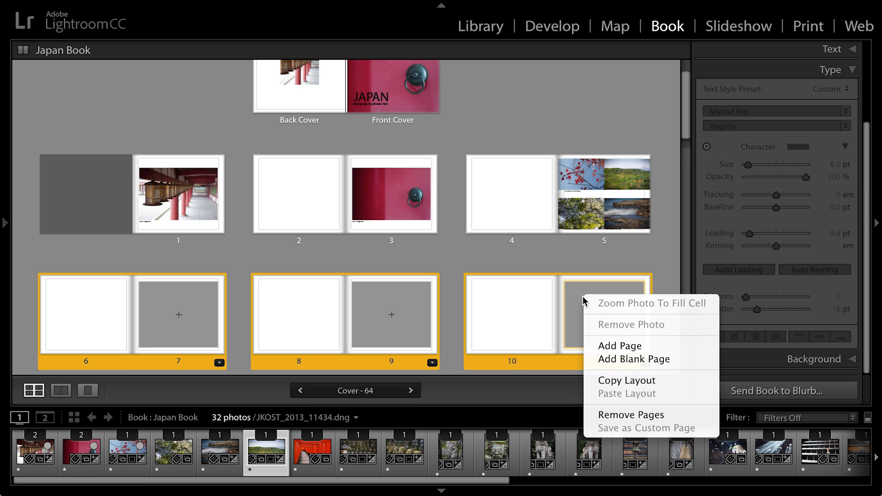
pyautogui.click(616, 415)
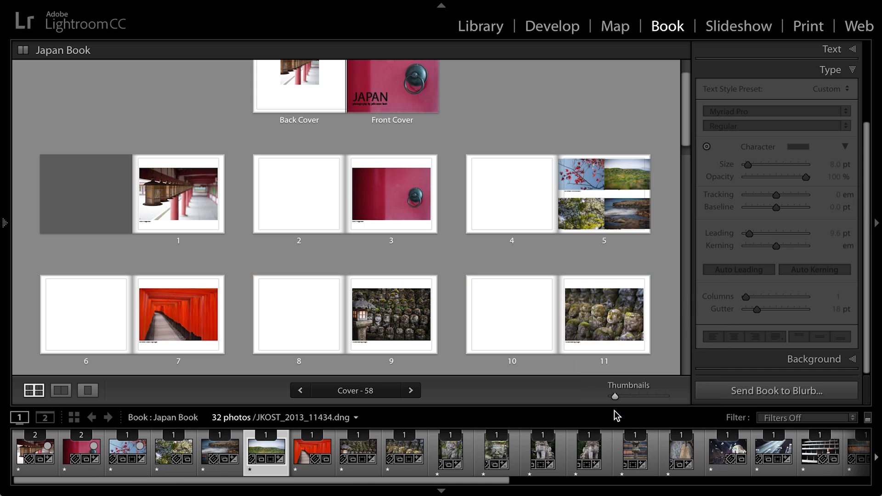
# In single page view, select all four photo cells on page 5 and apply Zoom Photos To Fill Cell
pyautogui.doubleClick(592, 239)
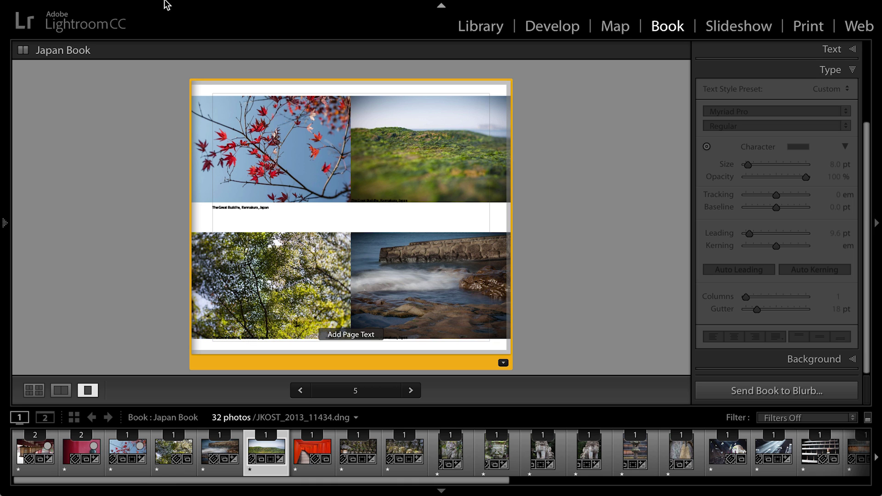
pyautogui.moveTo(159, 3)
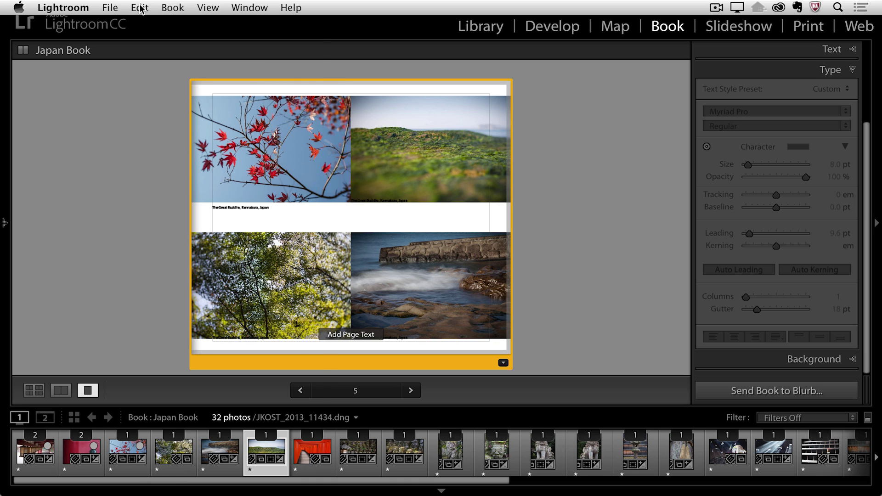
pyautogui.click(140, 8)
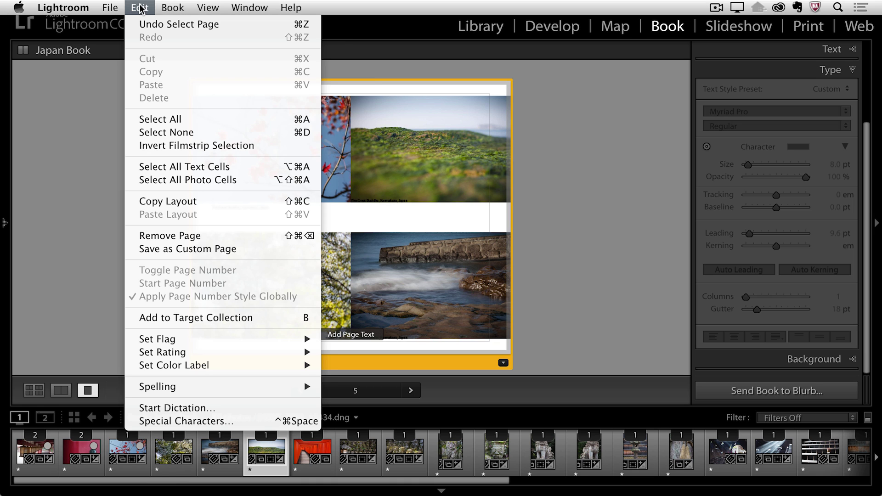
pyautogui.click(166, 180)
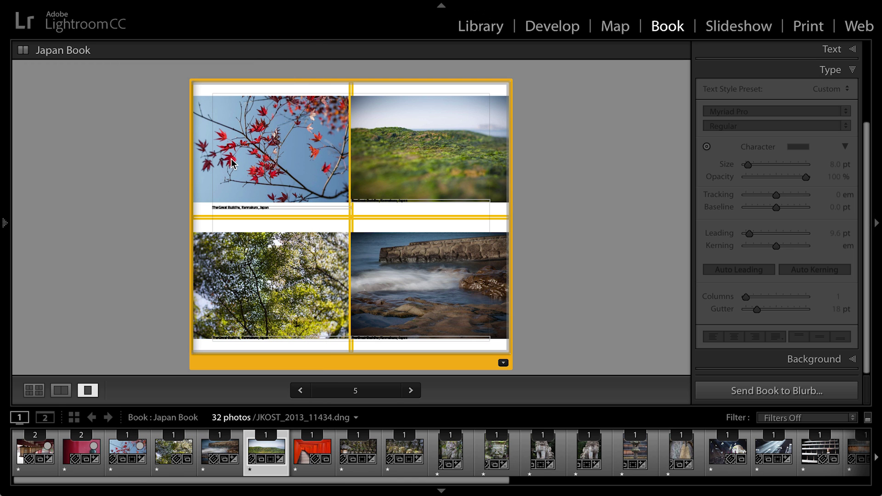
pyautogui.rightClick(246, 157)
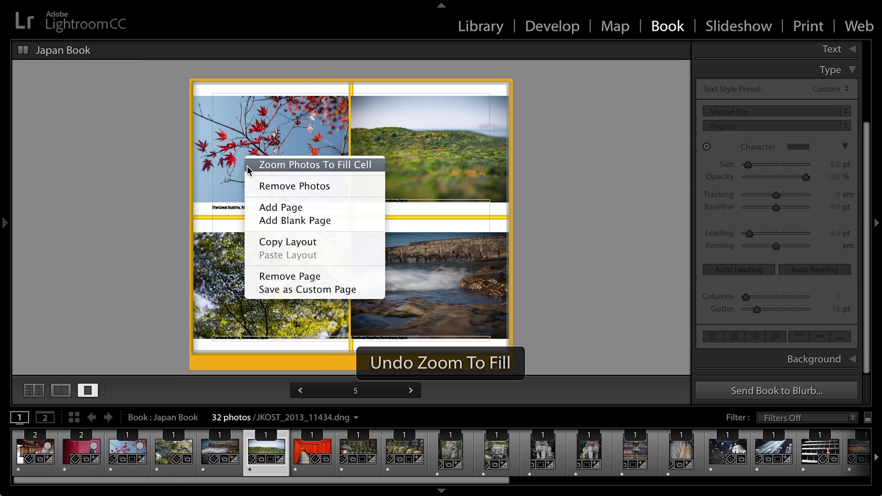
pyautogui.click(247, 164)
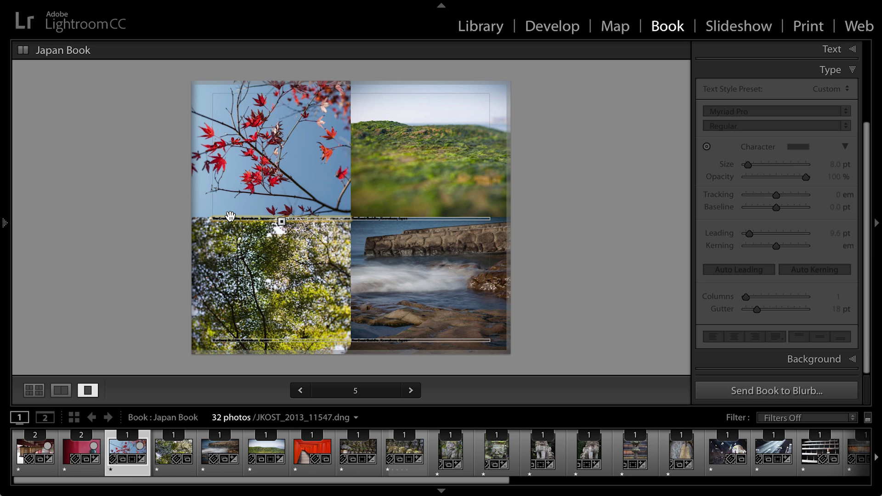
# Select all text cells on page 5, uncheck Photo Text, and deselect the page
pyautogui.moveTo(140, 4)
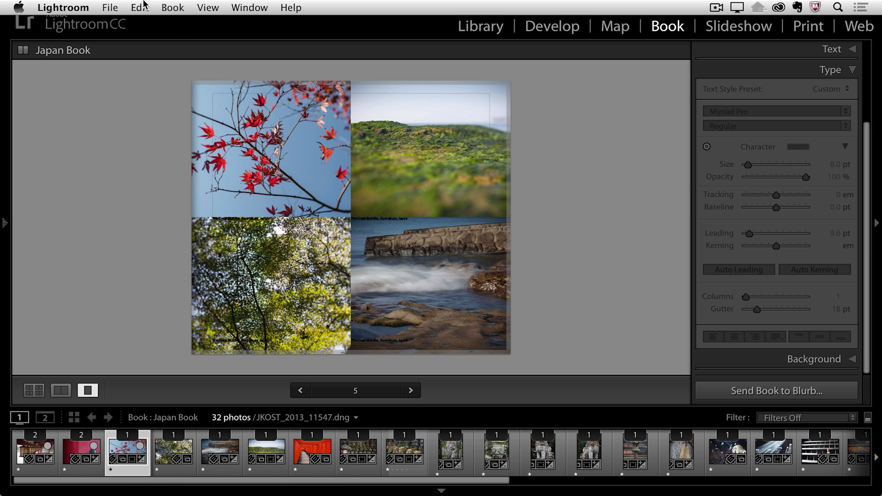
pyautogui.click(140, 7)
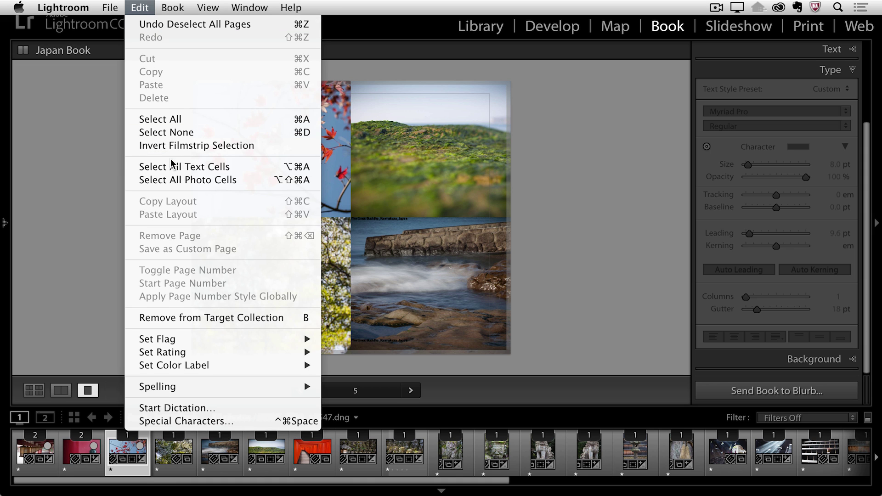
pyautogui.click(229, 167)
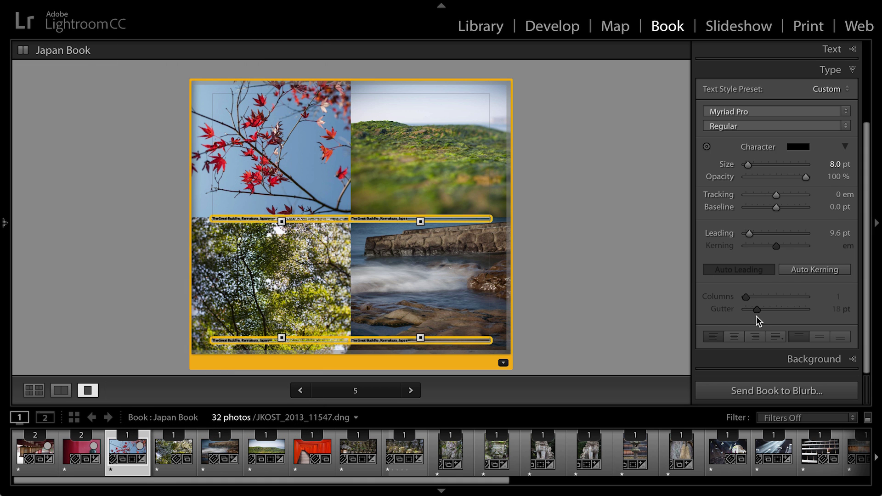
pyautogui.scroll(2, 756, 317)
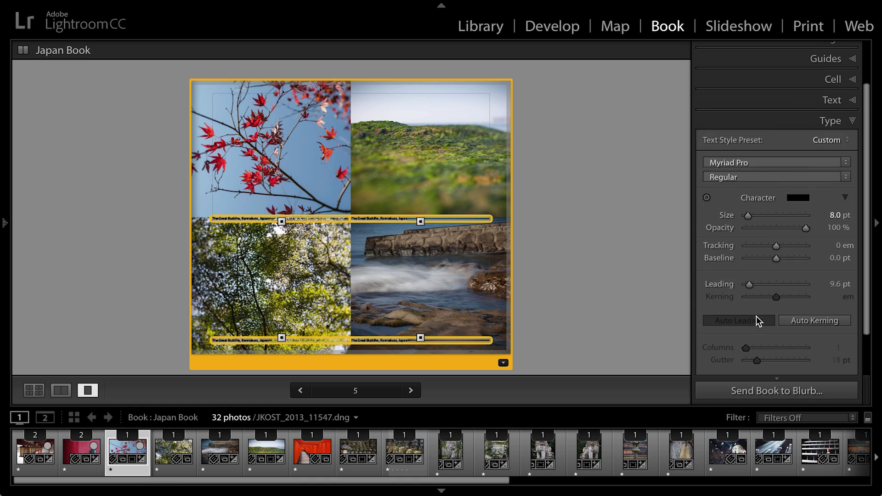
pyautogui.click(782, 101)
pyautogui.click(711, 173)
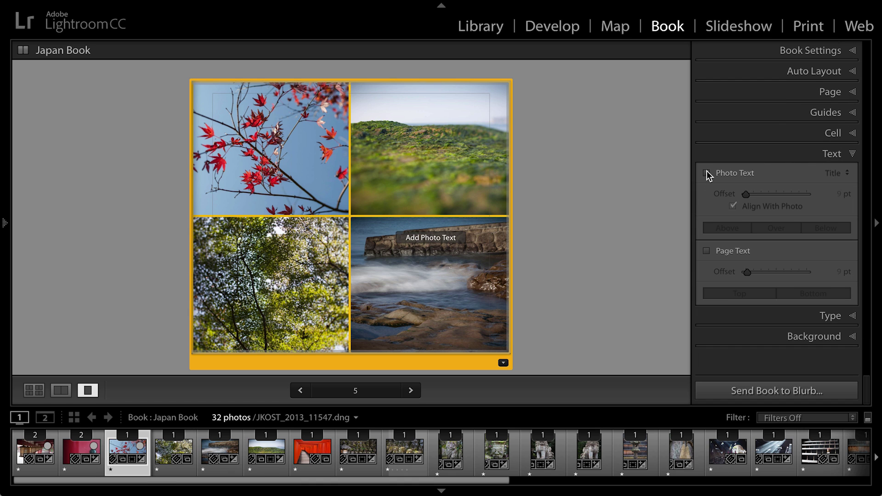
pyautogui.click(556, 161)
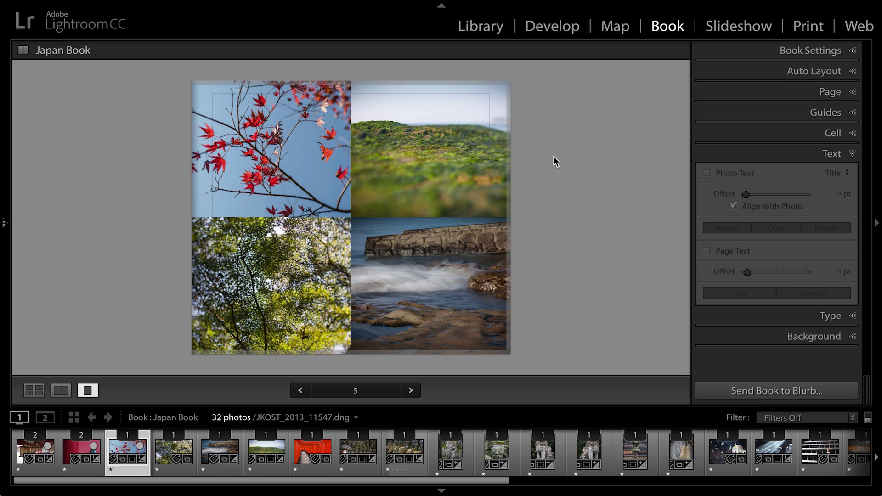
# Switch back to Multi-Page View and select the red torii photo on page 7
pyautogui.hotkey('ctrl', 'e')
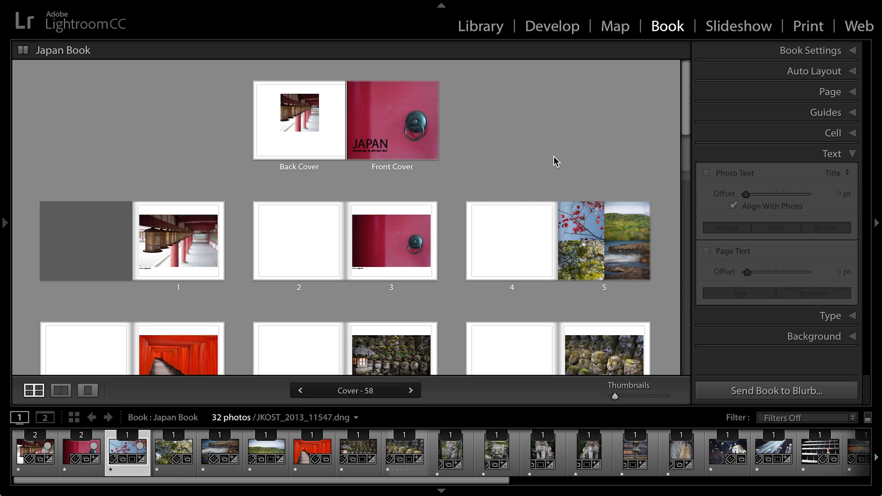
pyautogui.scroll(-3, 546, 157)
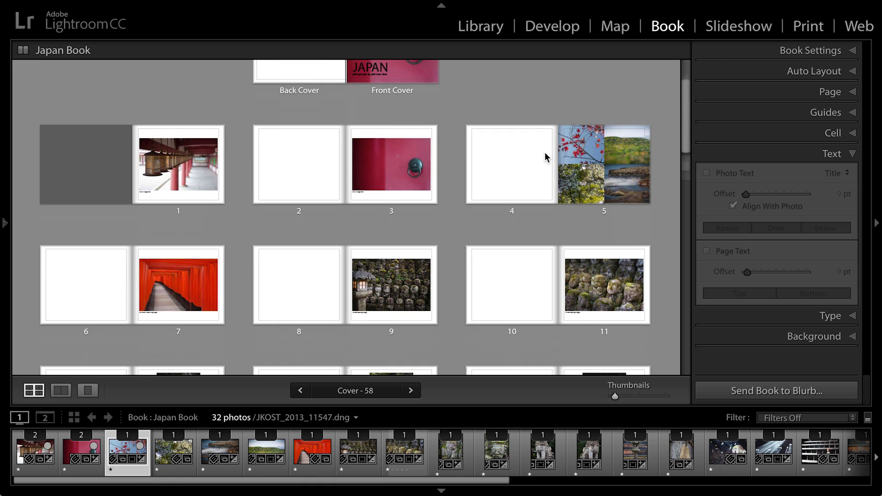
pyautogui.scroll(-4, 546, 157)
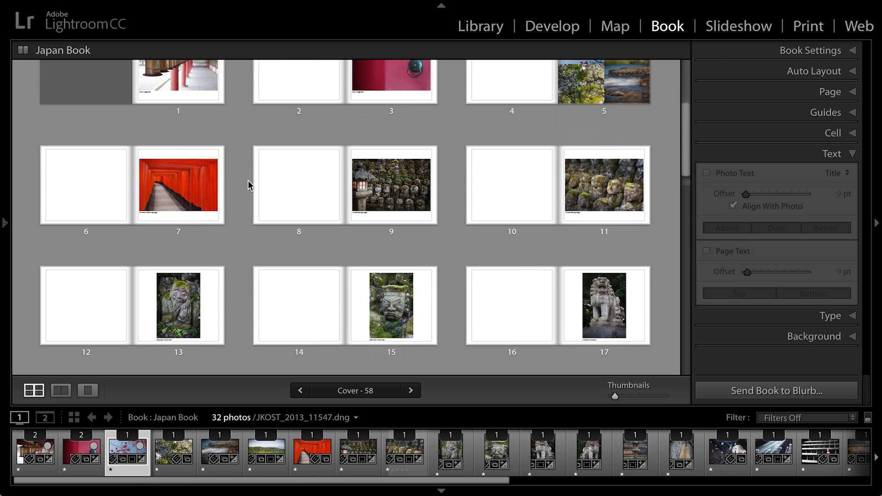
pyautogui.click(202, 185)
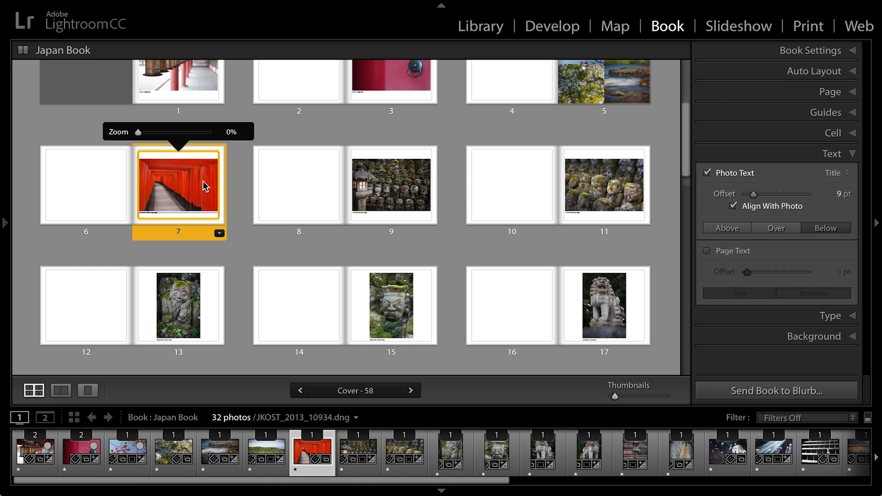
# Apply the Two-Page Spreads layout with one large photo plus a small inset cell to the torii photo
pyautogui.click(219, 233)
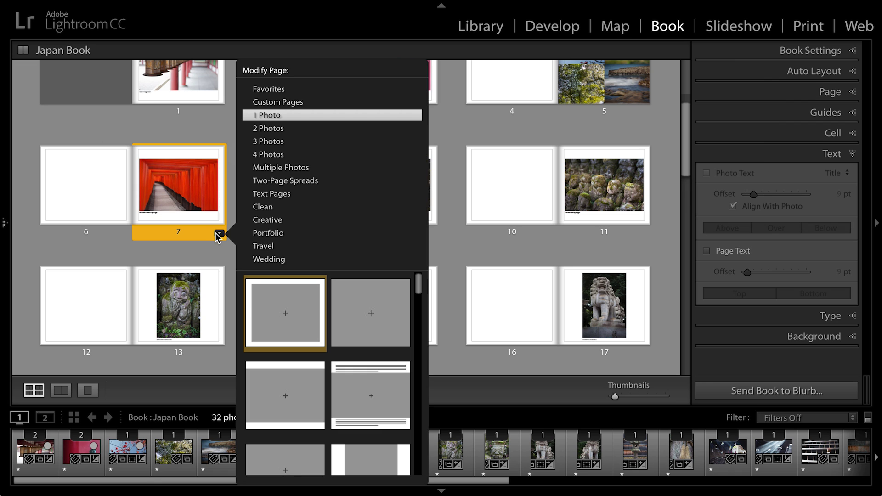
pyautogui.click(278, 184)
pyautogui.scroll(-3, 296, 277)
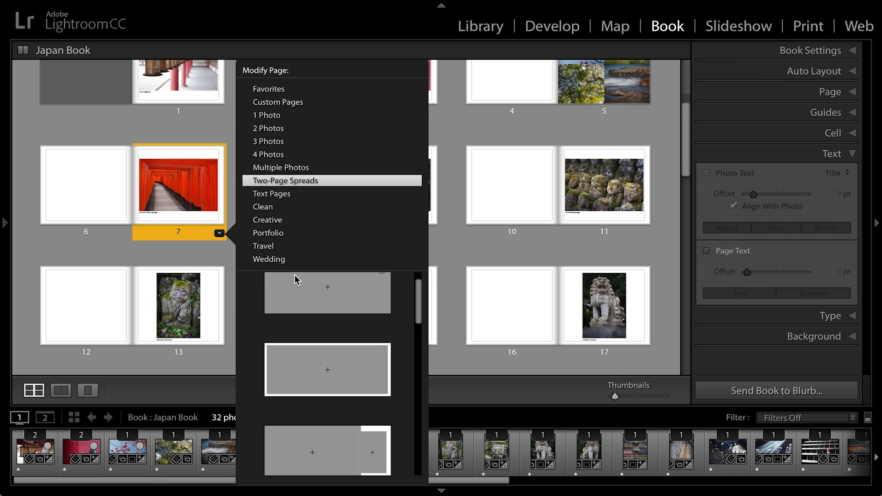
pyautogui.scroll(-5, 295, 291)
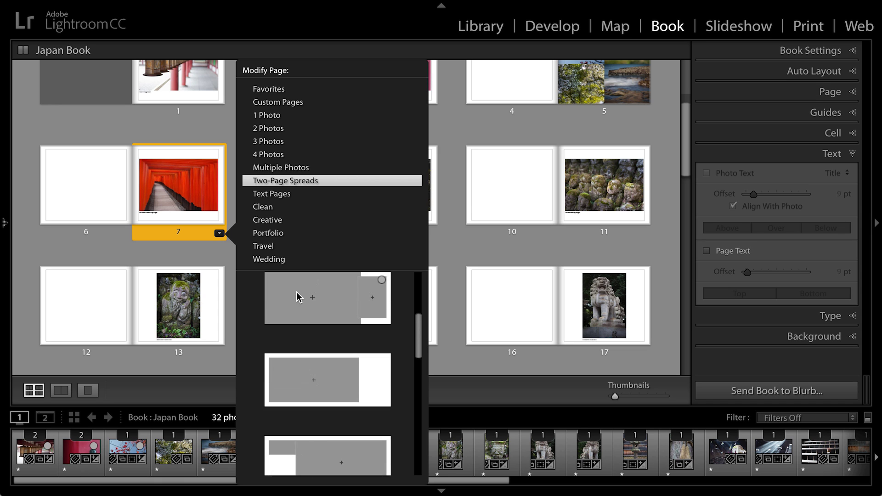
pyautogui.scroll(-2, 299, 323)
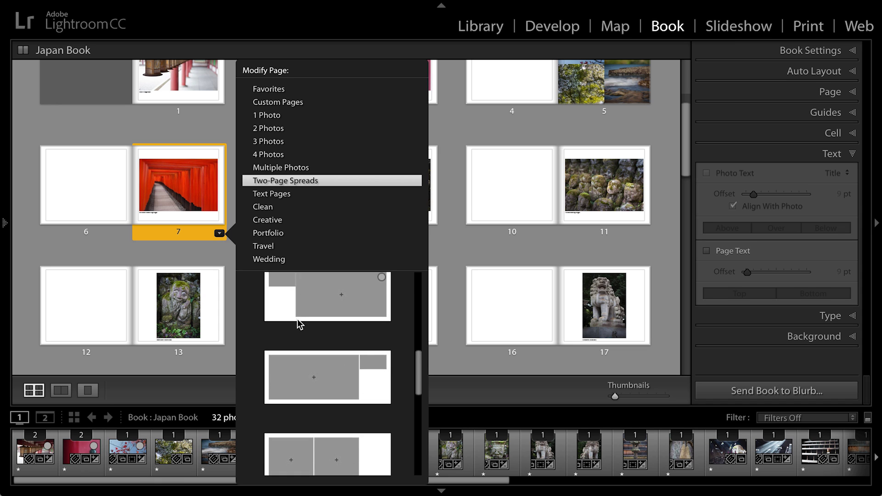
pyautogui.scroll(-2, 299, 324)
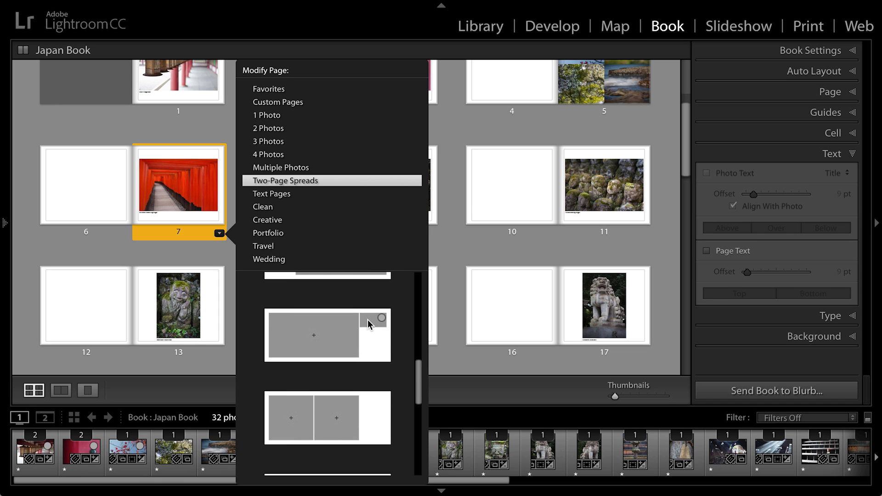
pyautogui.click(344, 338)
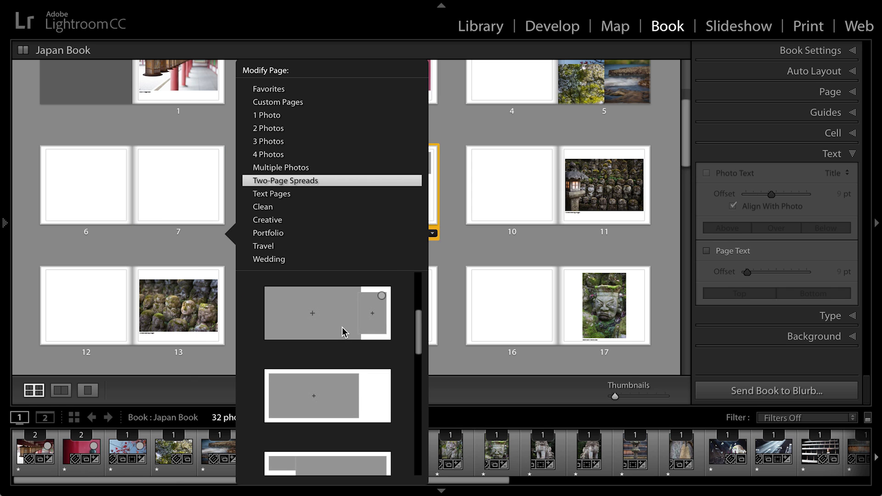
pyautogui.click(305, 313)
pyautogui.click(334, 215)
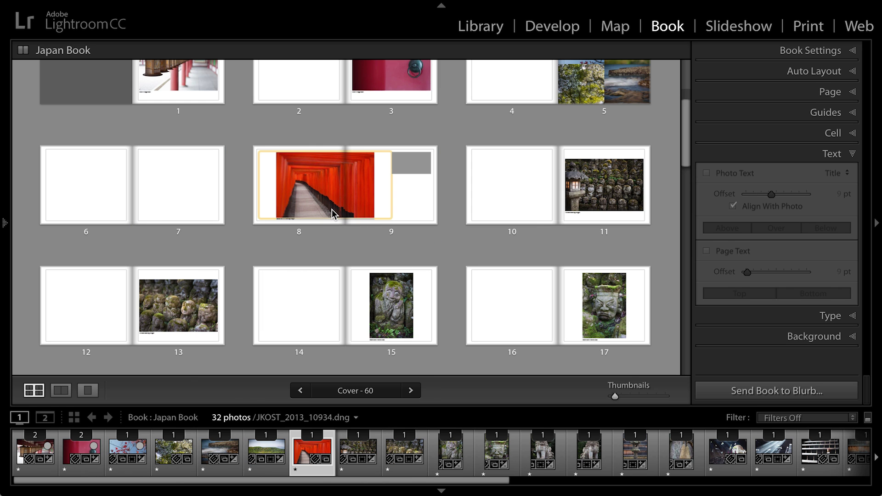
# Zoom the torii photo to fill its spread cell and move page 11's statues photo into page 9's inset
pyautogui.rightClick(312, 193)
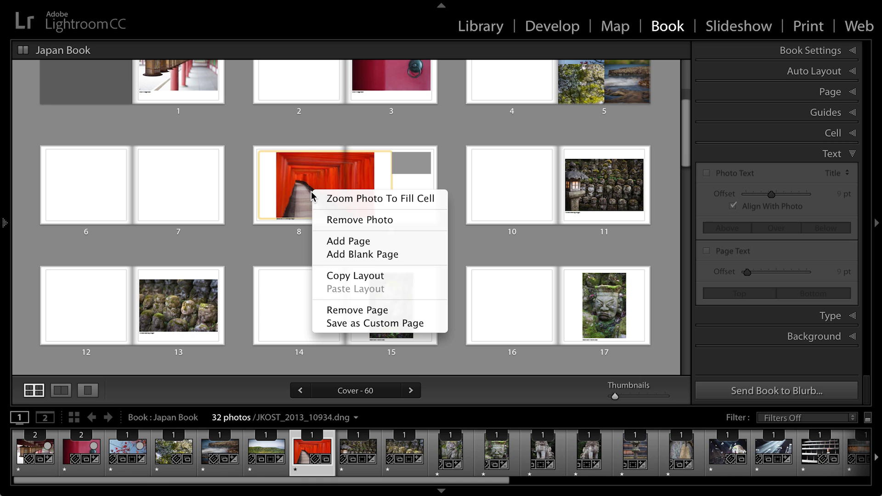
pyautogui.click(342, 198)
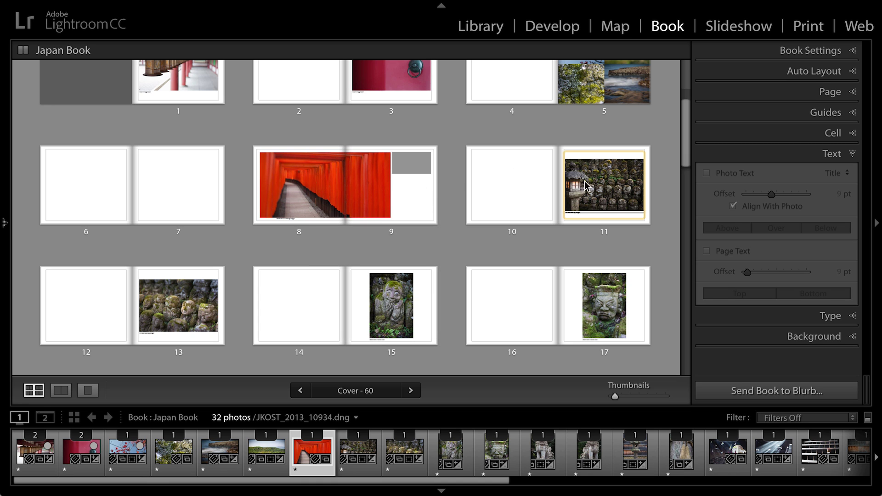
pyautogui.moveTo(590, 186); pyautogui.dragTo(419, 165)
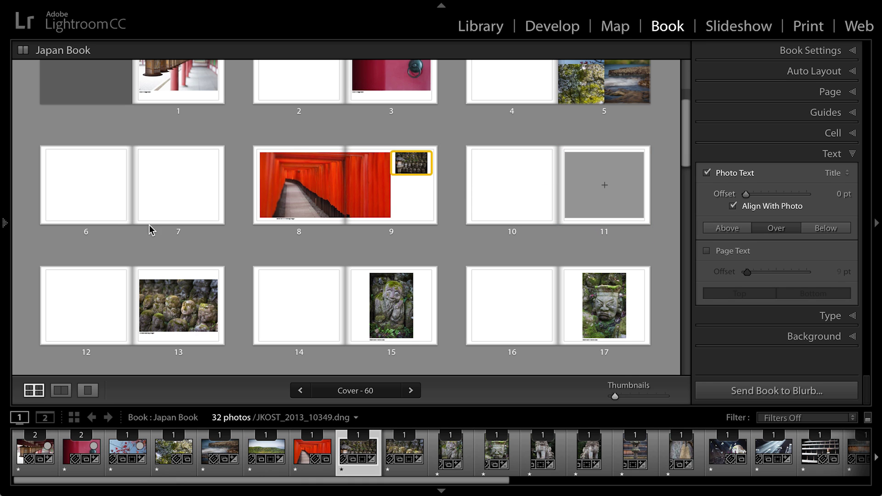
pyautogui.click(110, 228)
# Remove the blank spread of pages 6–7
pyautogui.keyDown('shift'); pyautogui.click(157, 230); pyautogui.keyUp('shift')
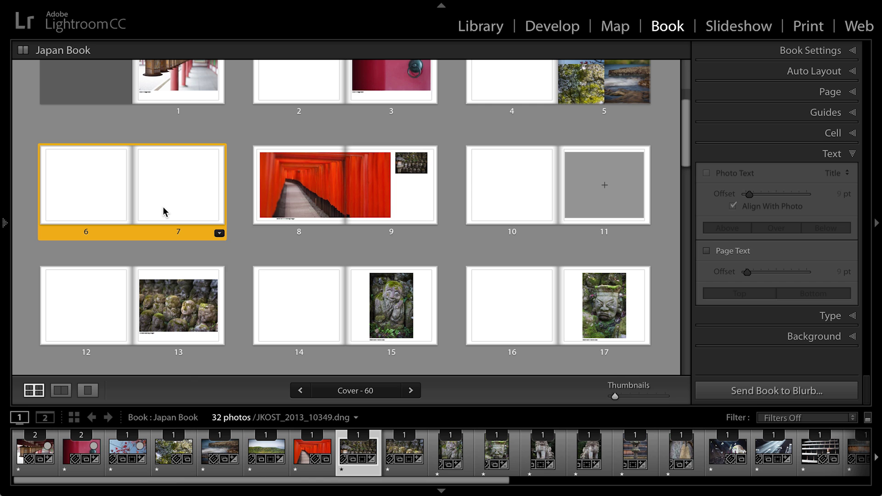
pyautogui.rightClick(164, 206)
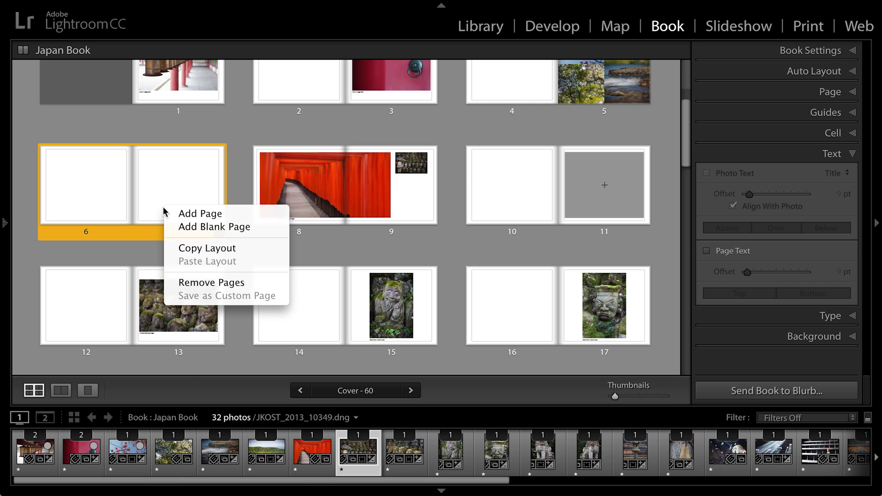
pyautogui.click(219, 283)
# Bring up the options for page 9's empty photo cell, then dismiss them unchanged
pyautogui.click(320, 233)
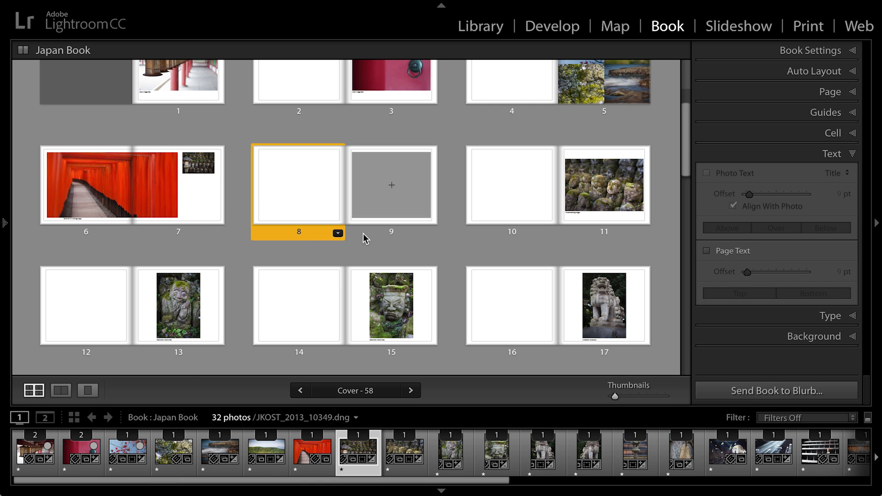
pyautogui.click(372, 201)
pyautogui.rightClick(367, 189)
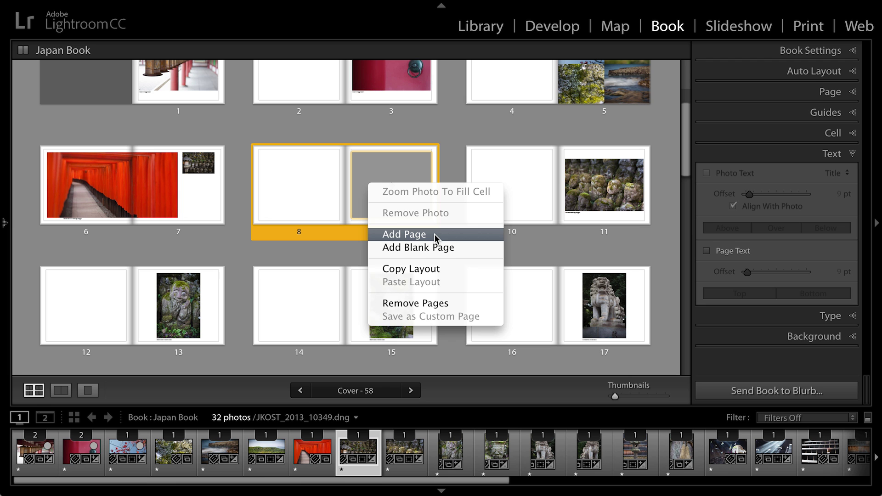
pyautogui.press('Escape')
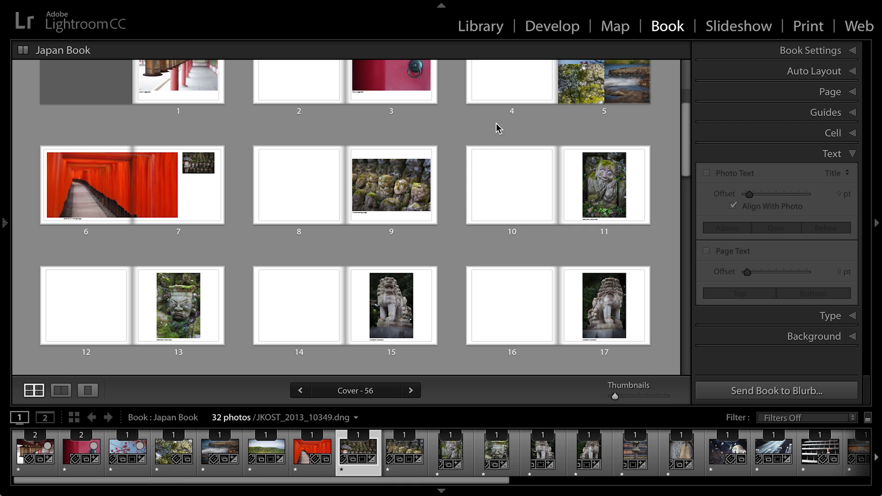
# Drag dragon photo 09284 from the Japan folder into the Japan Book collection and reopen the book
pyautogui.click(482, 28)
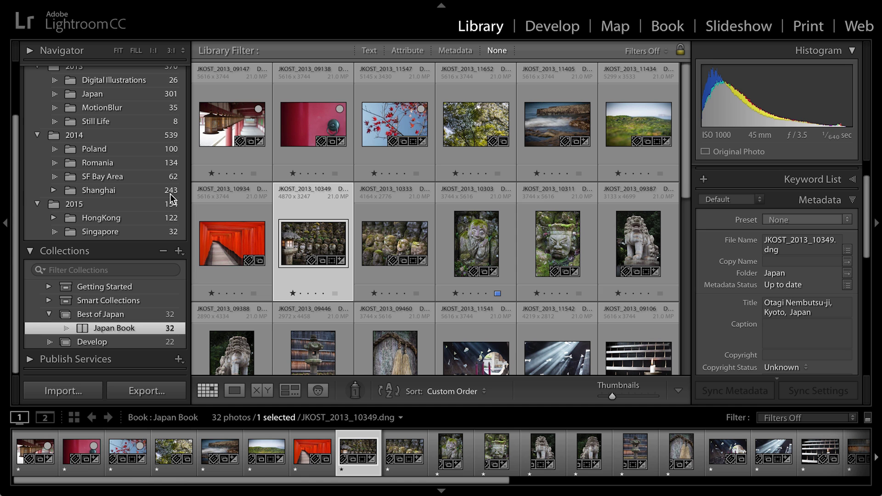
pyautogui.click(133, 93)
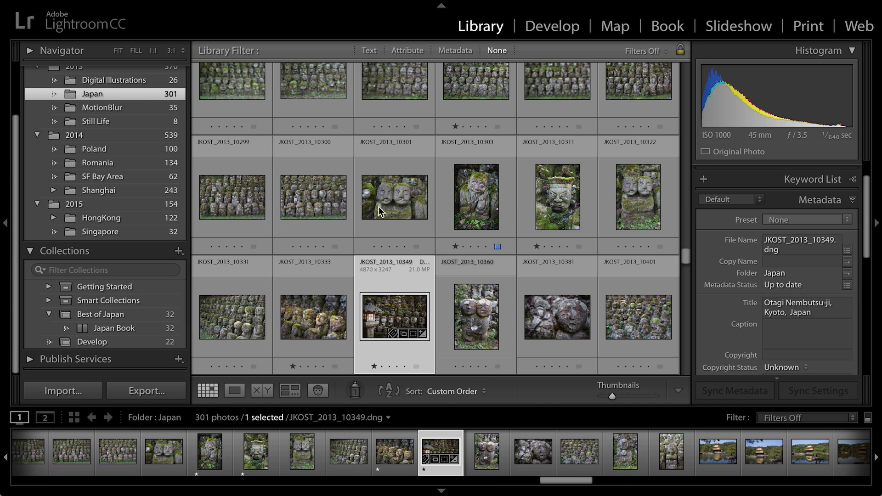
pyautogui.scroll(10, 478, 270)
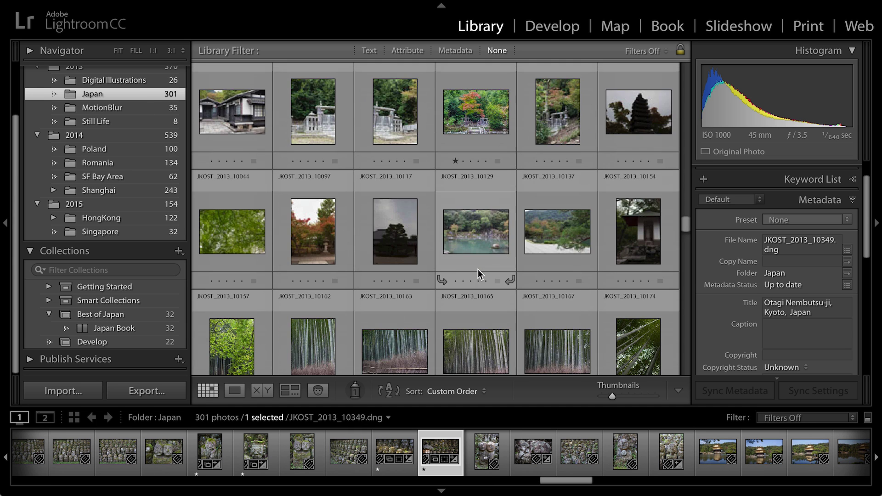
pyautogui.scroll(10, 478, 270)
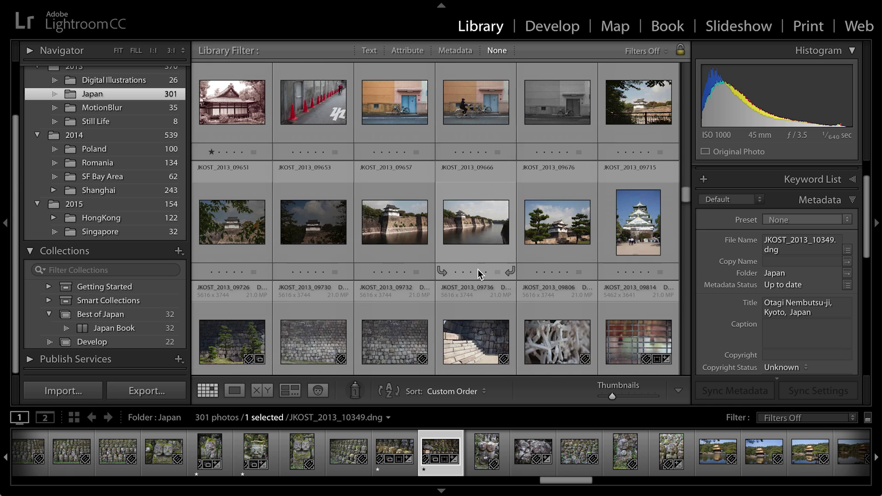
pyautogui.scroll(5, 477, 272)
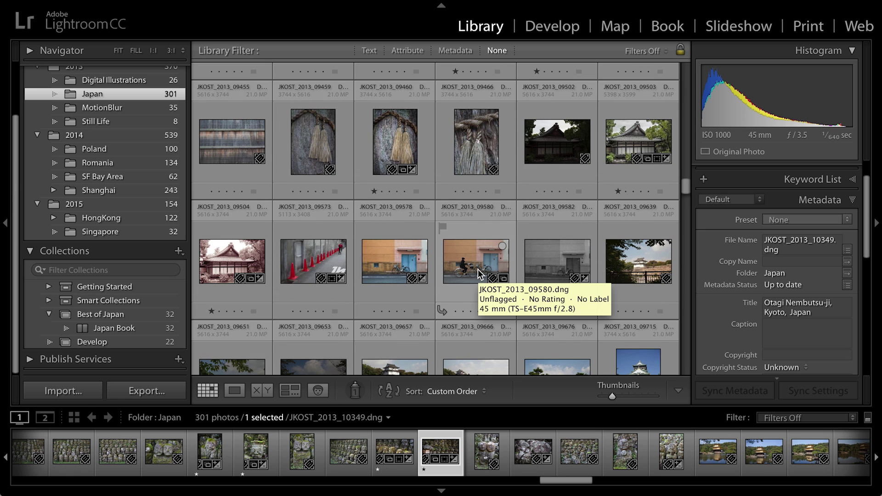
pyautogui.scroll(10, 478, 271)
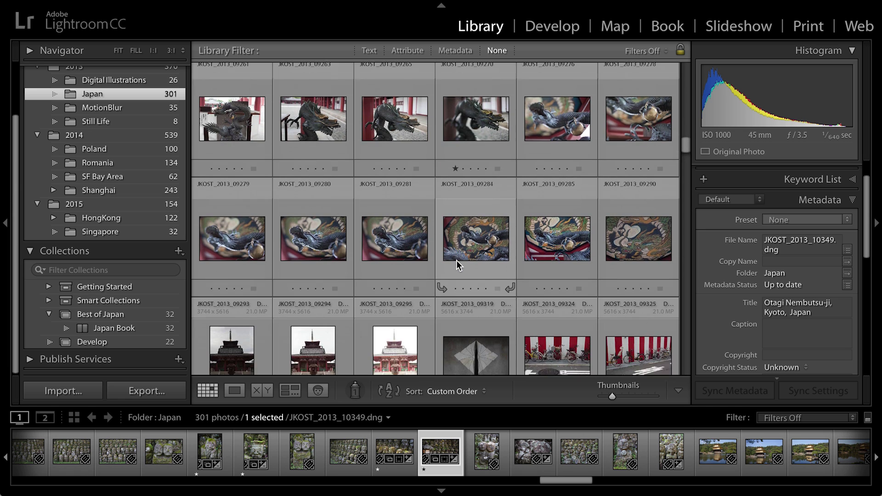
pyautogui.click(467, 239)
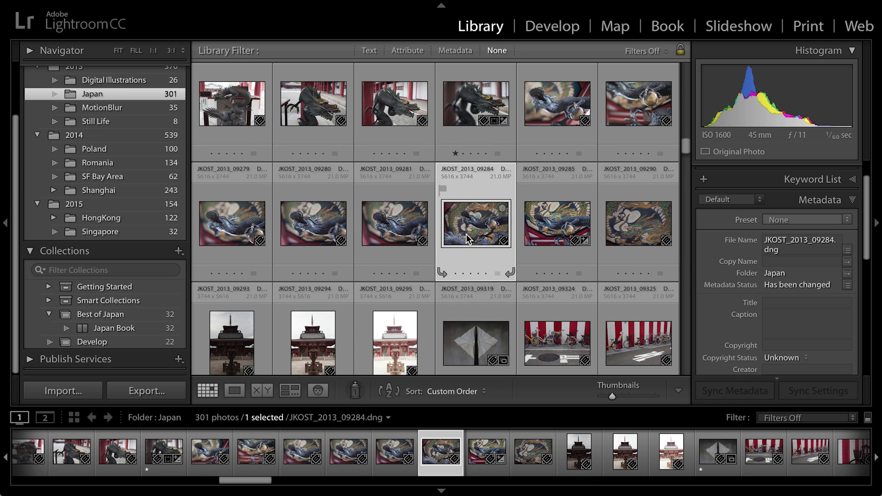
pyautogui.moveTo(480, 222); pyautogui.dragTo(150, 326)
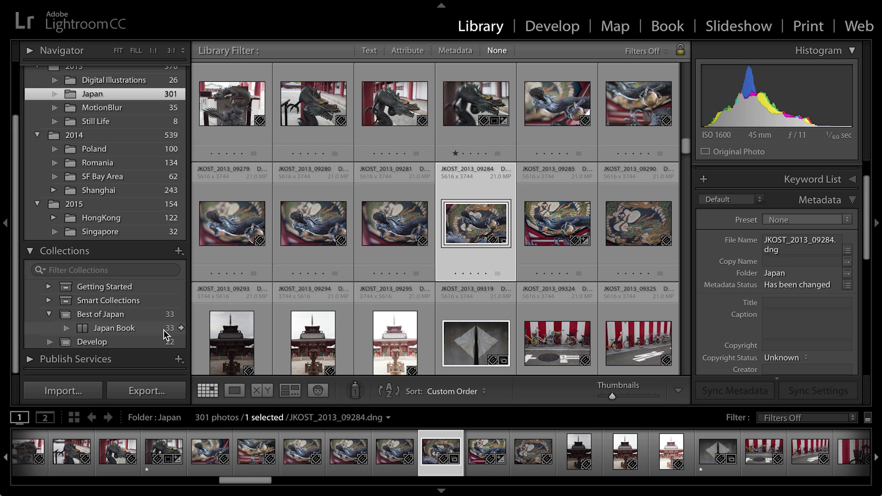
pyautogui.click(181, 327)
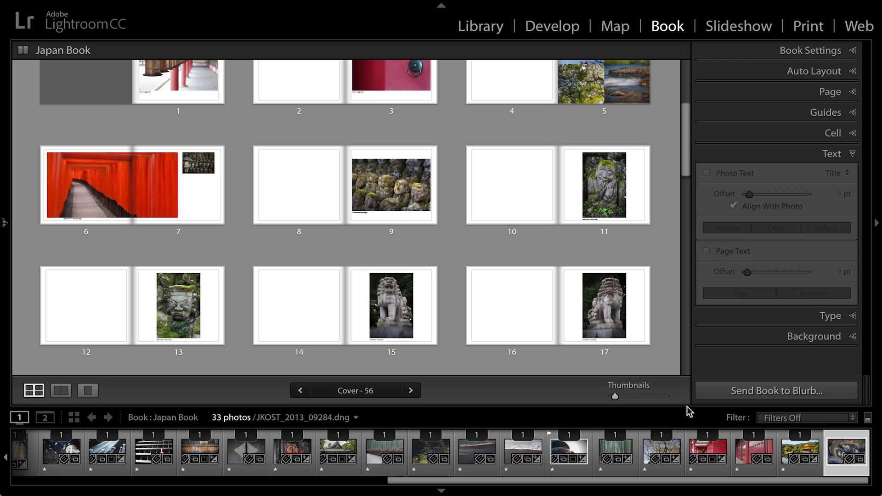
# Add a new spread after page 55
pyautogui.moveTo(685, 120); pyautogui.dragTo(686, 361)
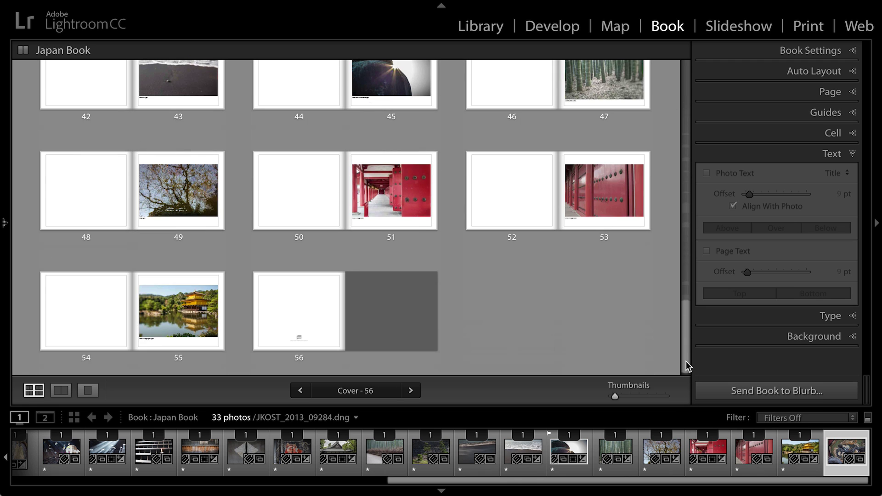
pyautogui.click(187, 361)
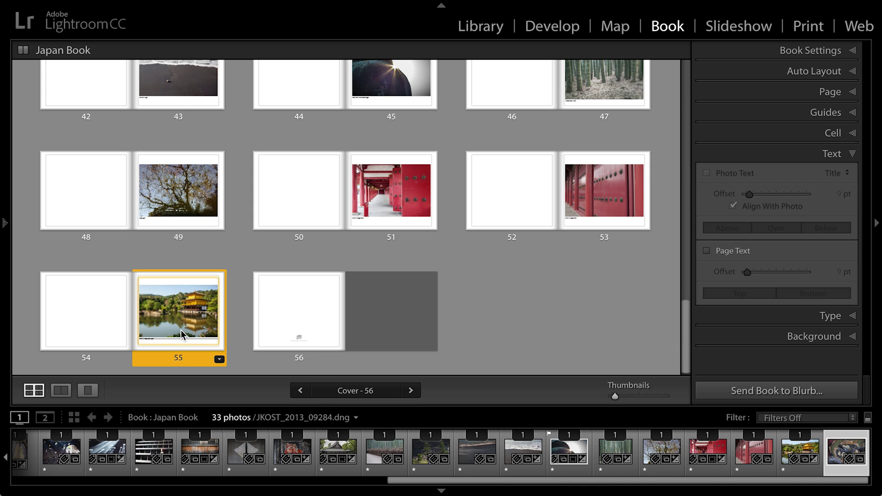
pyautogui.rightClick(184, 335)
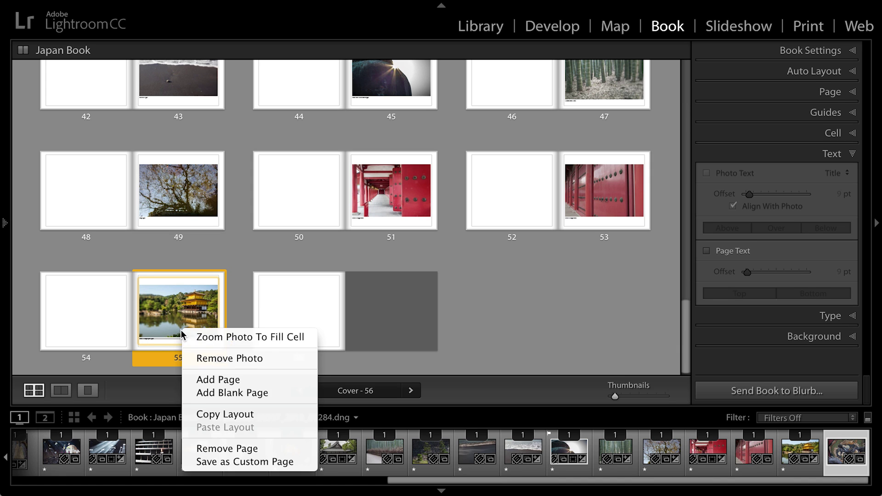
pyautogui.click(220, 379)
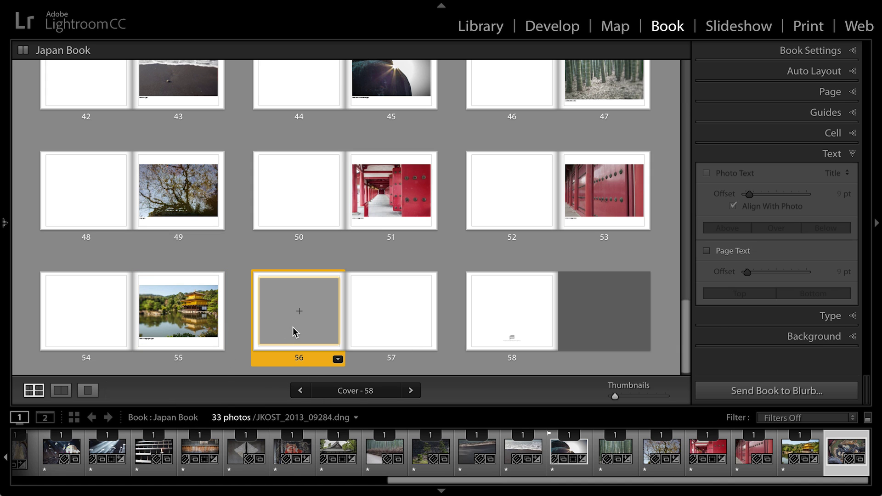
# Give page 57 a full-bleed 1 Photo layout and place the dragon photo on it
pyautogui.click(372, 318)
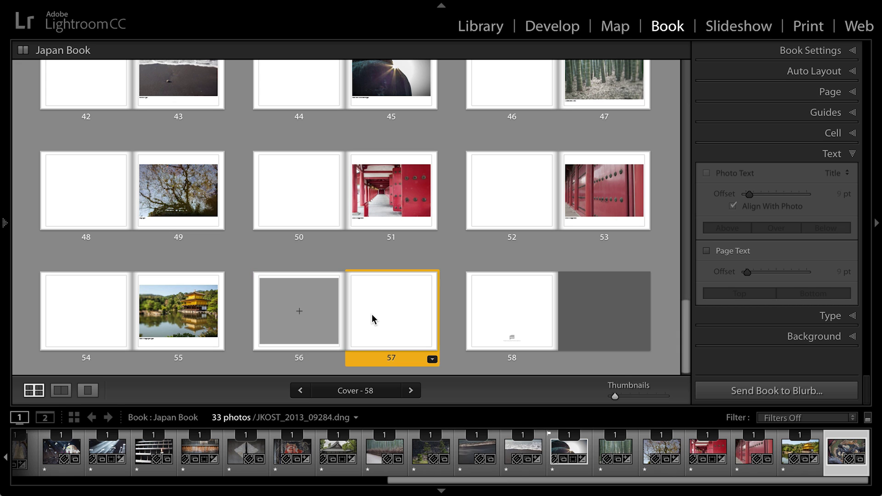
pyautogui.click(432, 360)
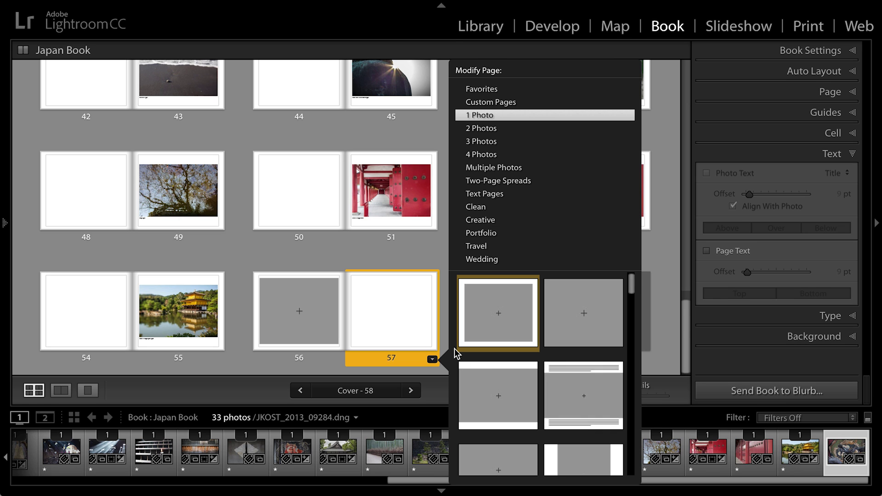
pyautogui.click(563, 327)
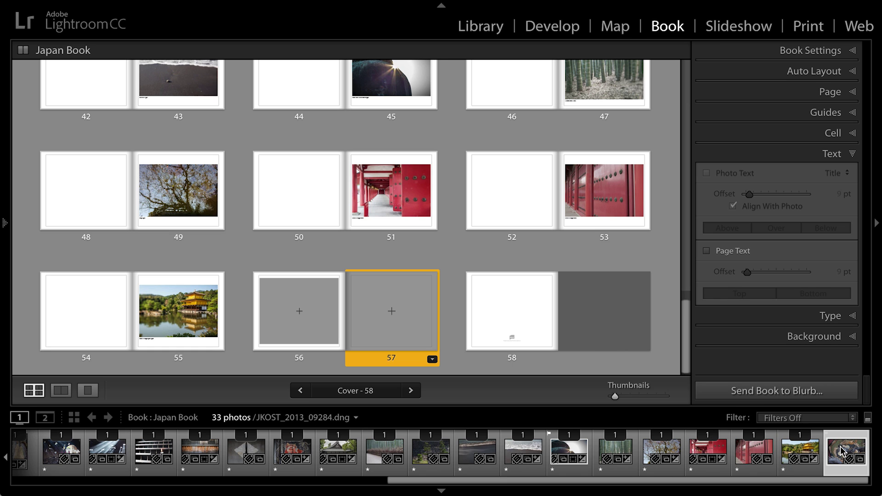
pyautogui.moveTo(843, 452); pyautogui.dragTo(404, 307)
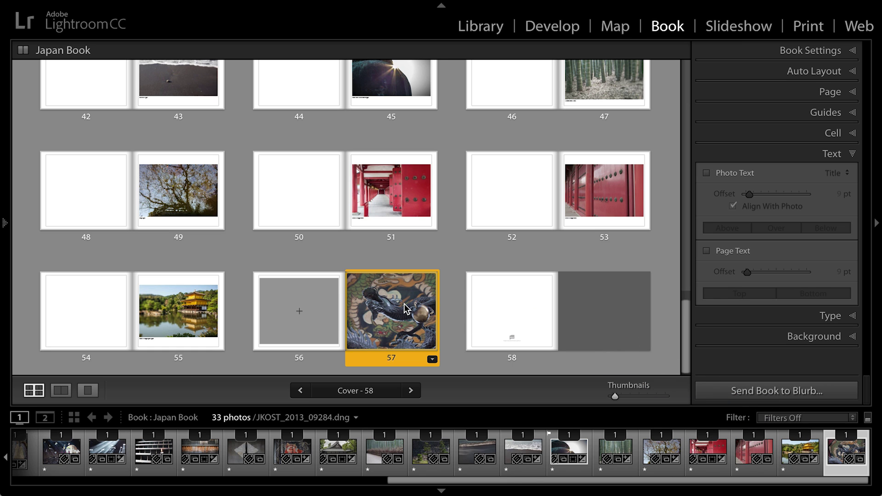